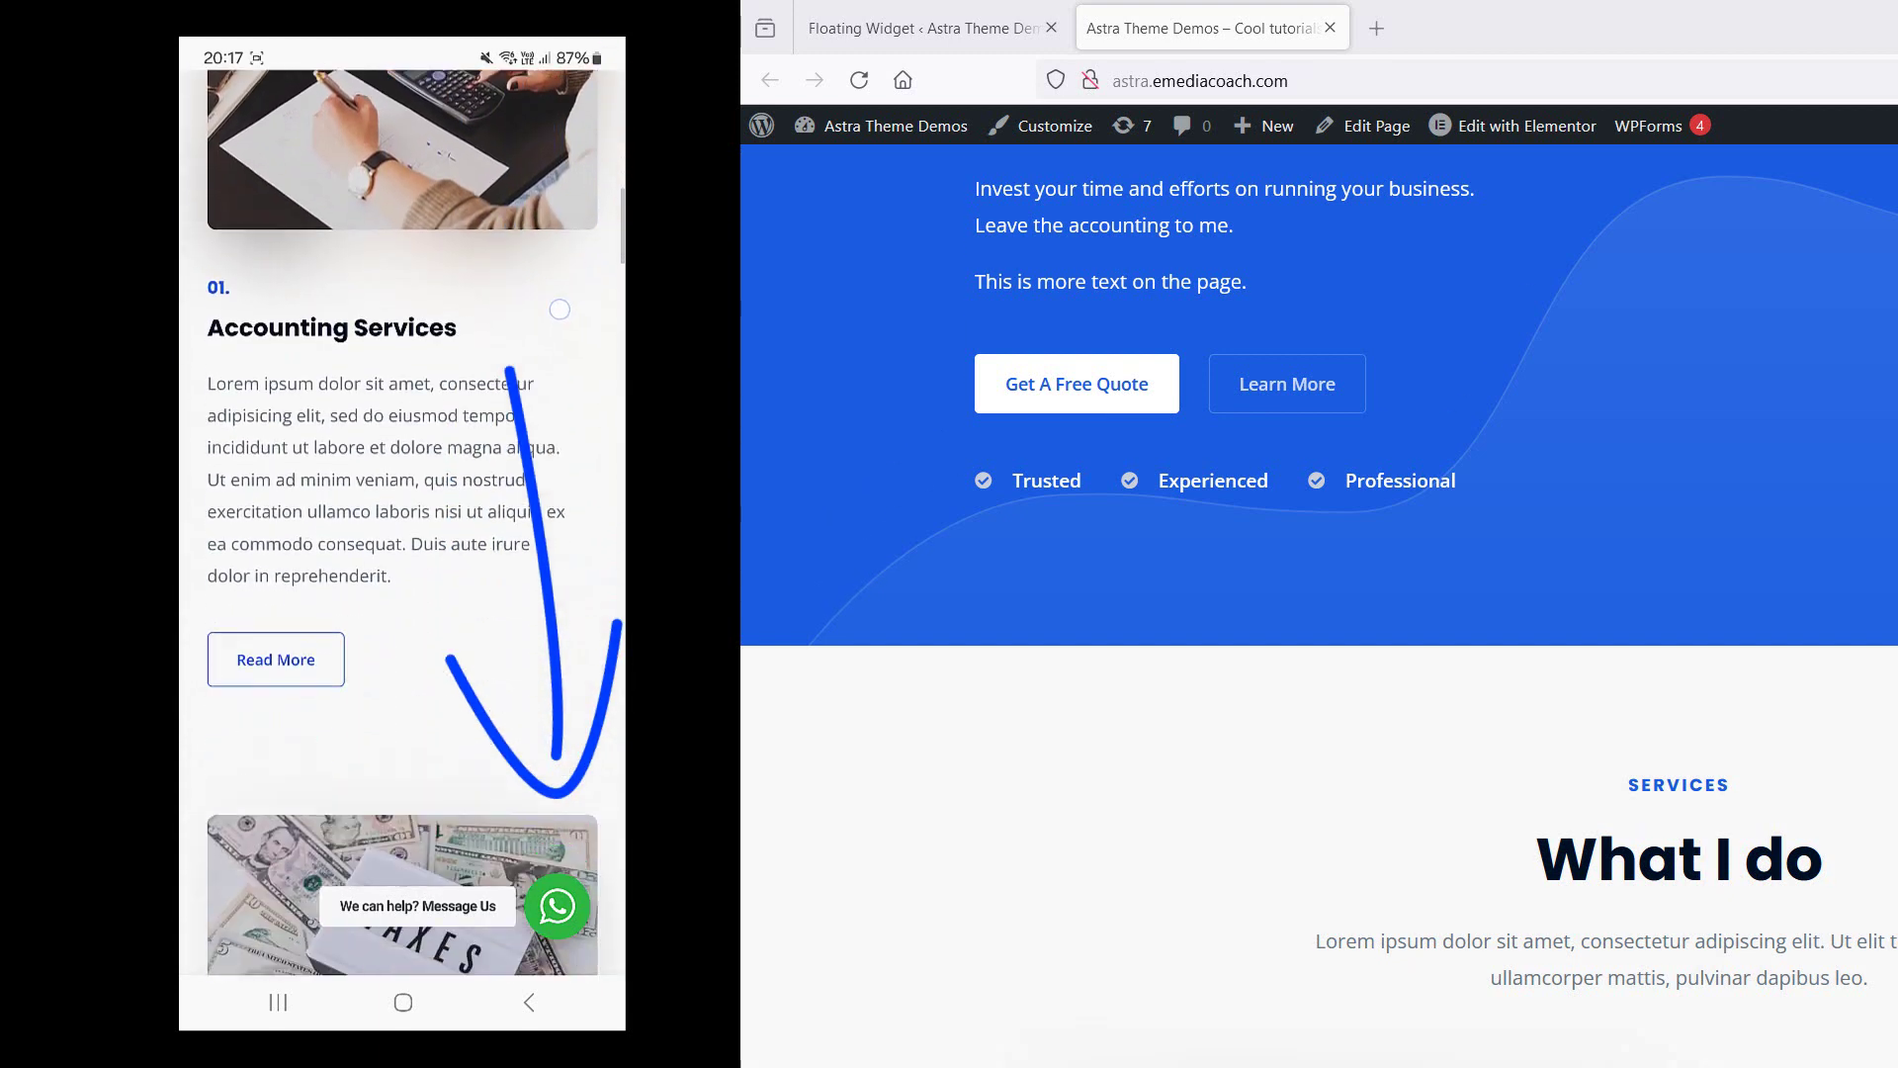
# Step: Open the floating WhatsApp chat popup on the phone, then close it again
pyautogui.click(558, 905)
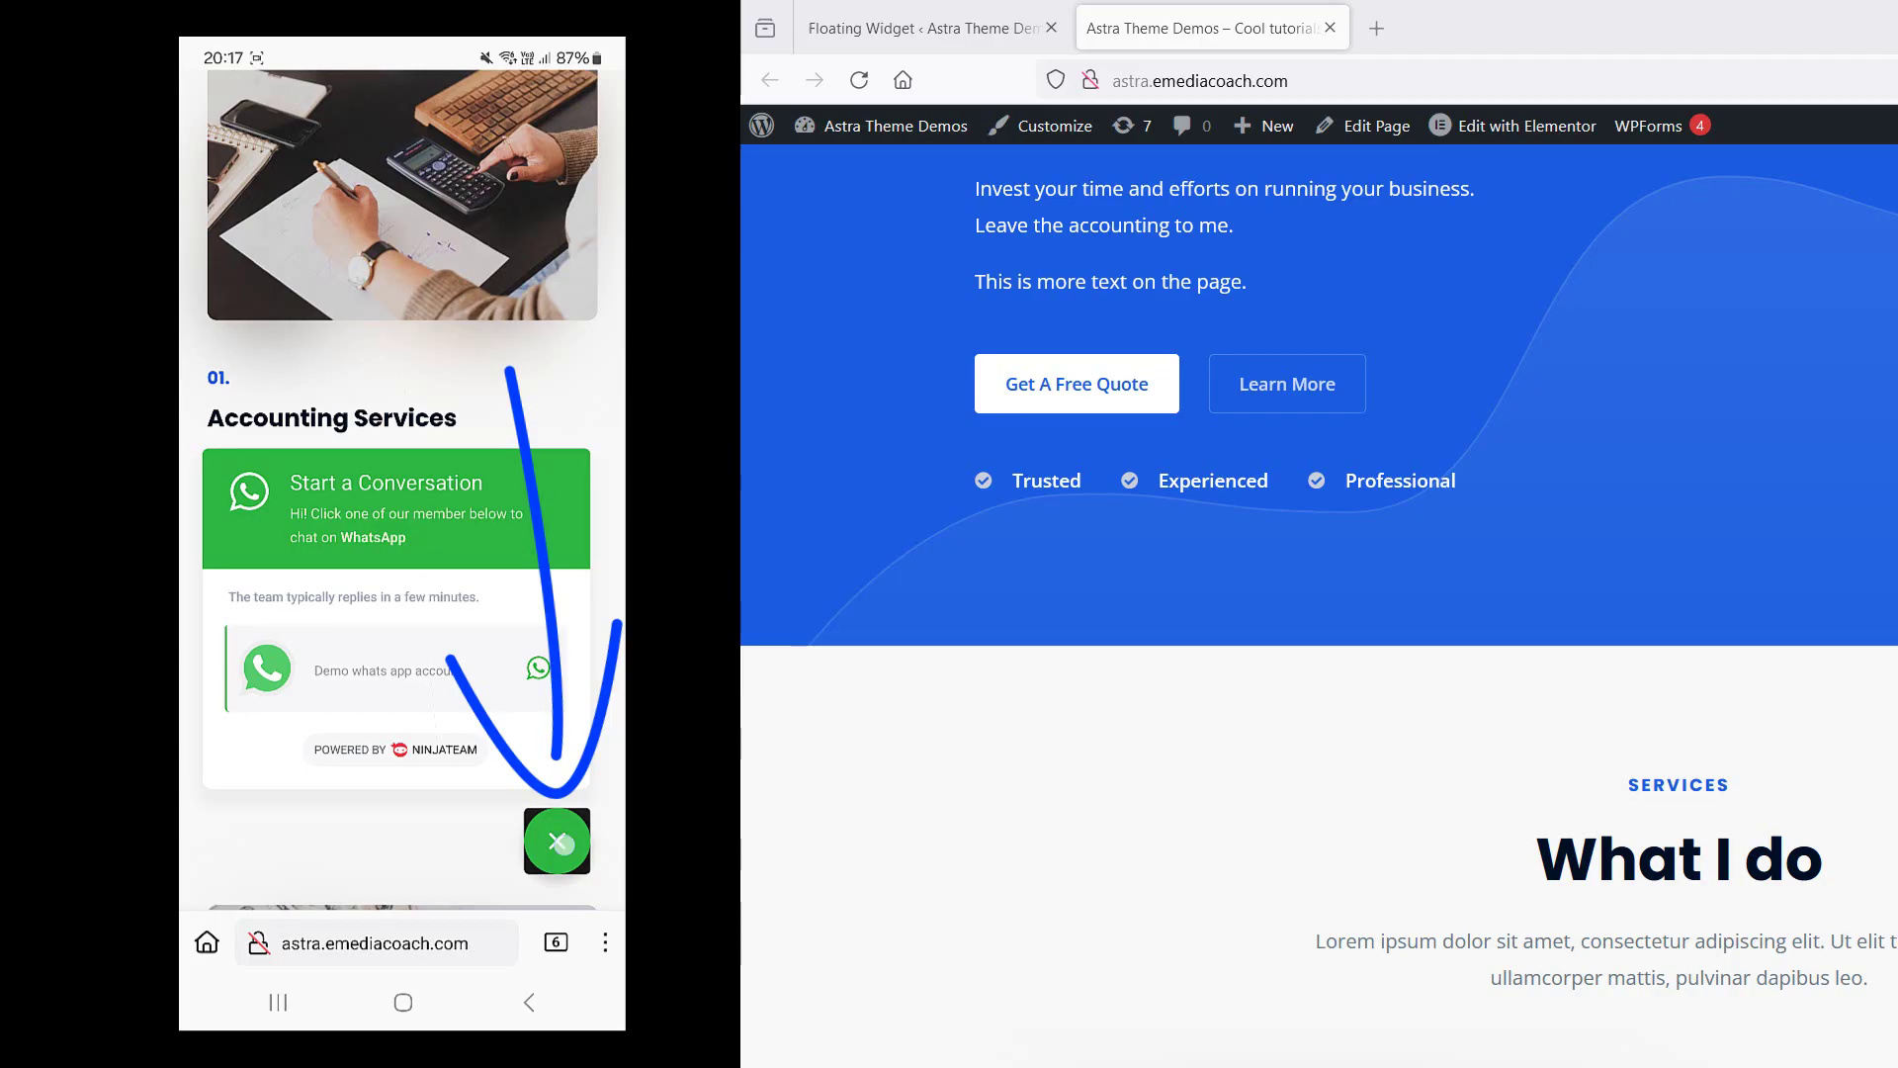
pyautogui.click(561, 842)
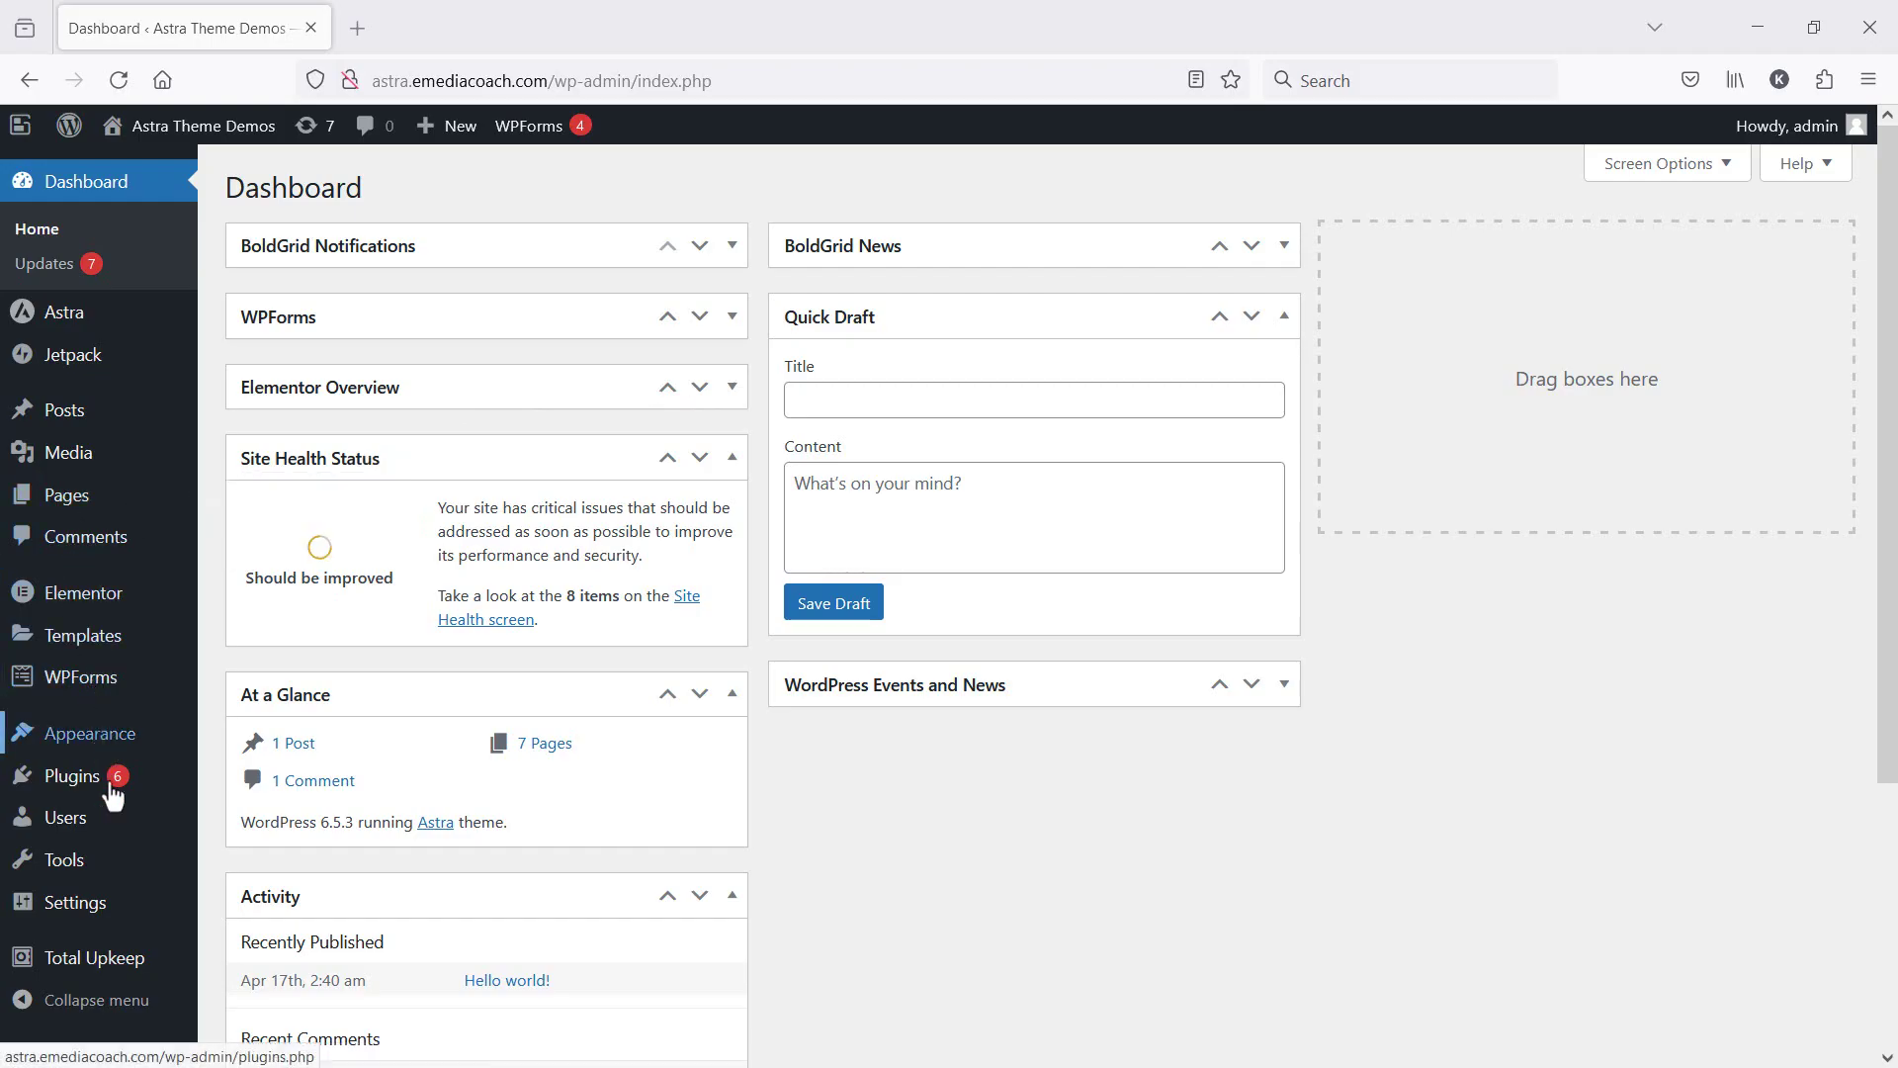
# Step: Search the plugin directory for 'wp chat app', then install and activate NinjaTeam's WP Chat App
pyautogui.moveTo(115, 791)
pyautogui.click(279, 816)
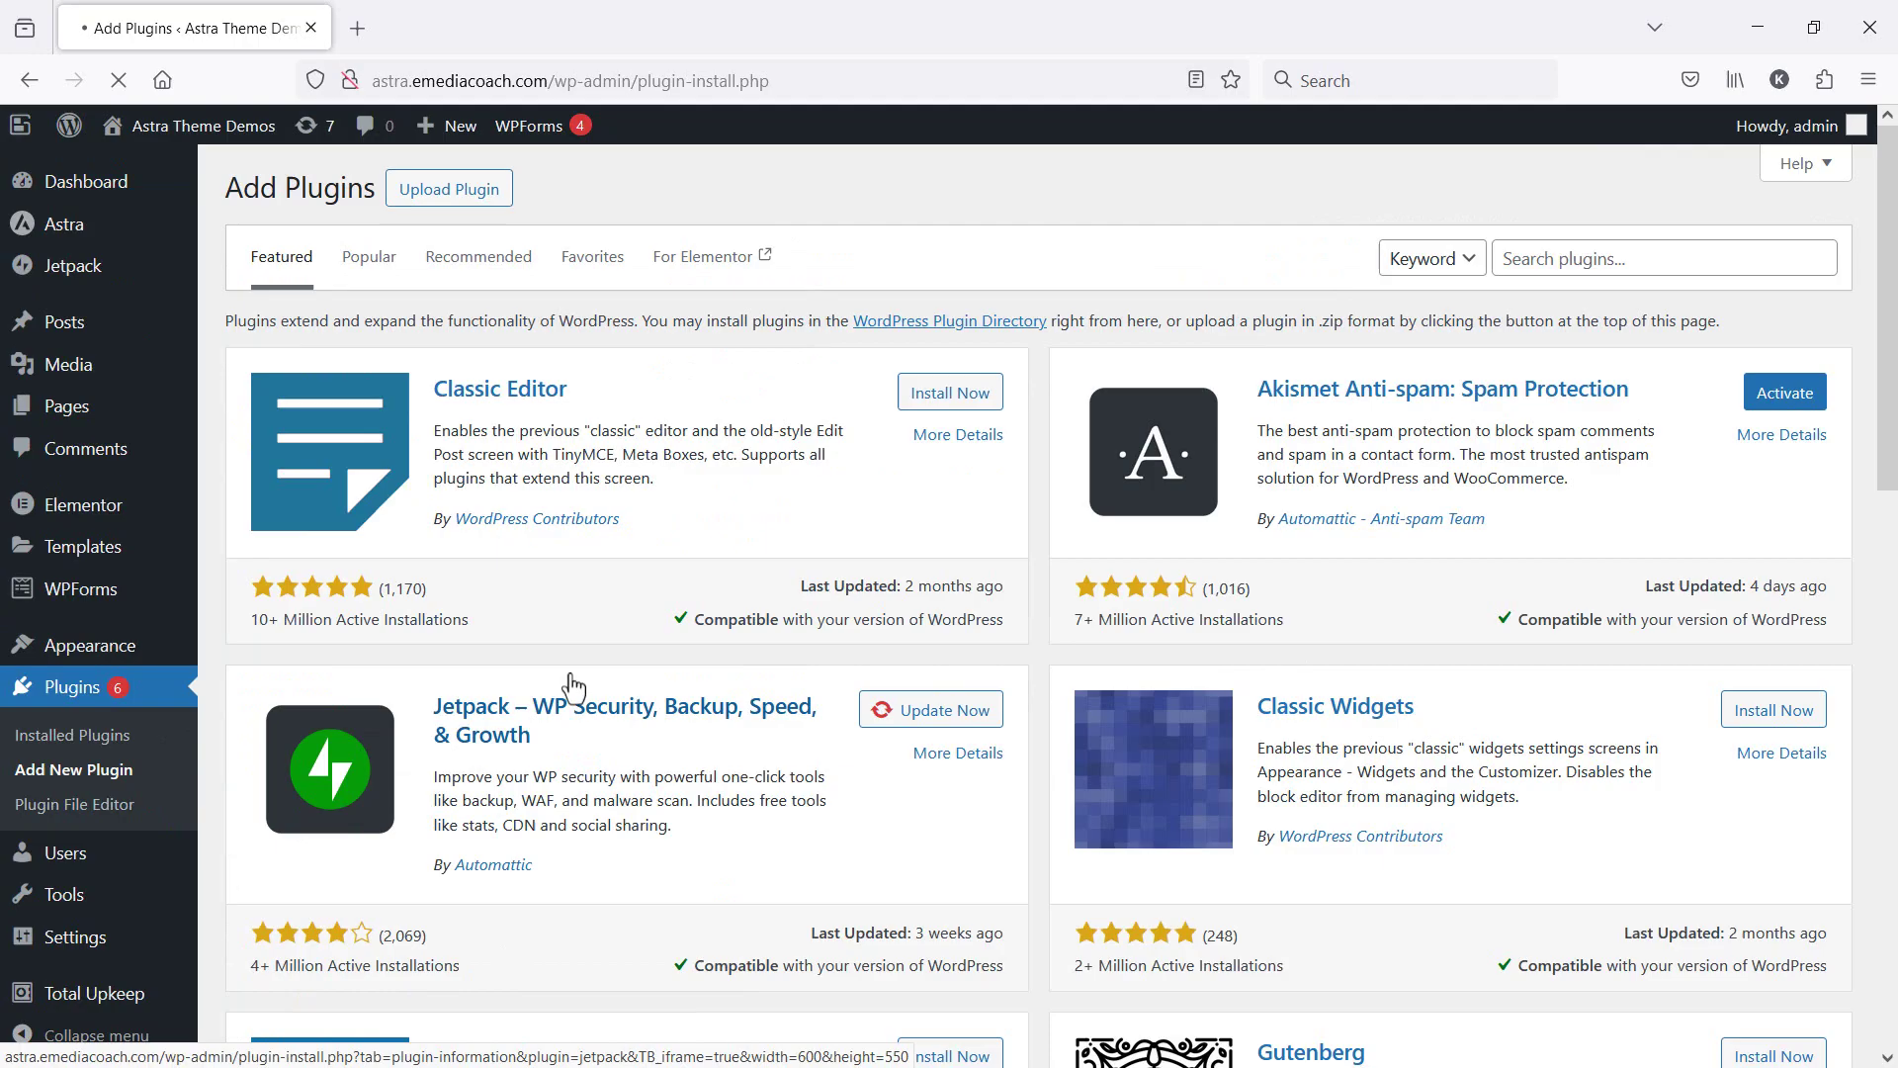
pyautogui.click(1563, 258)
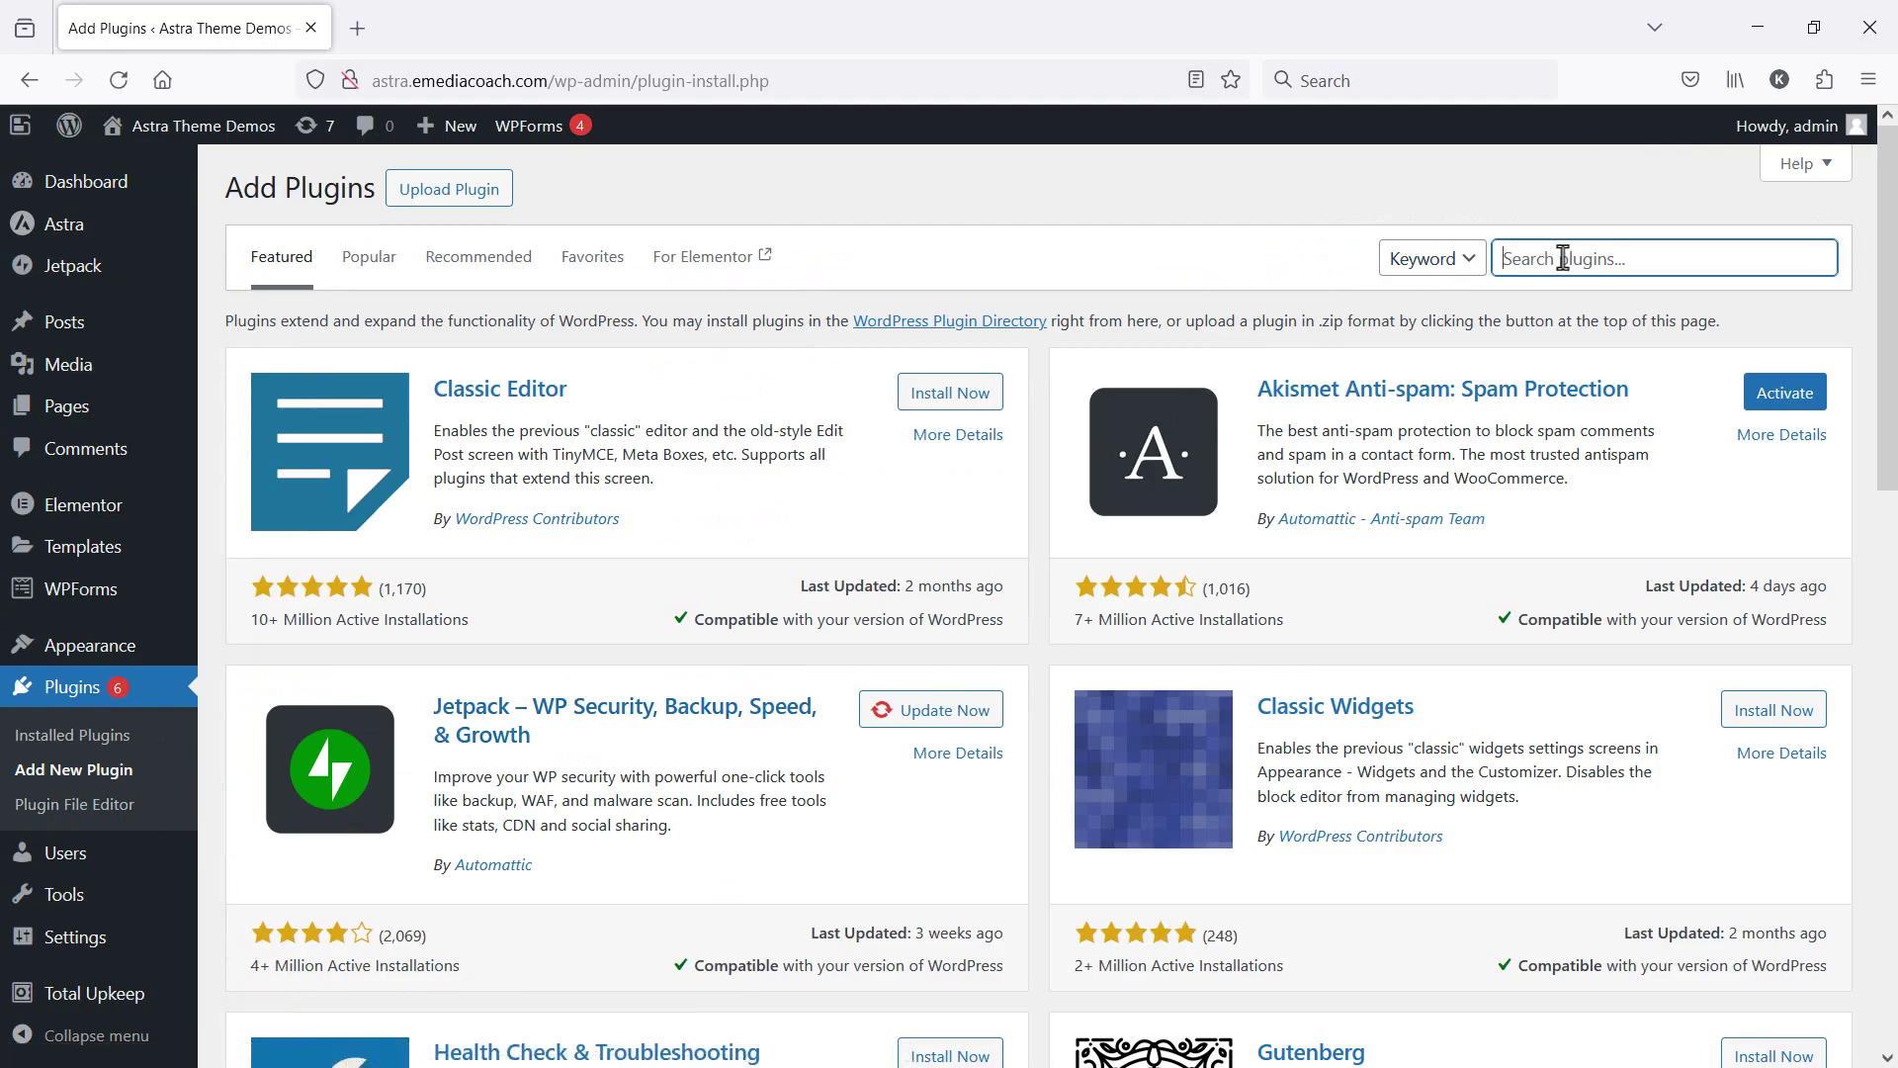
pyautogui.write('wp chat app')
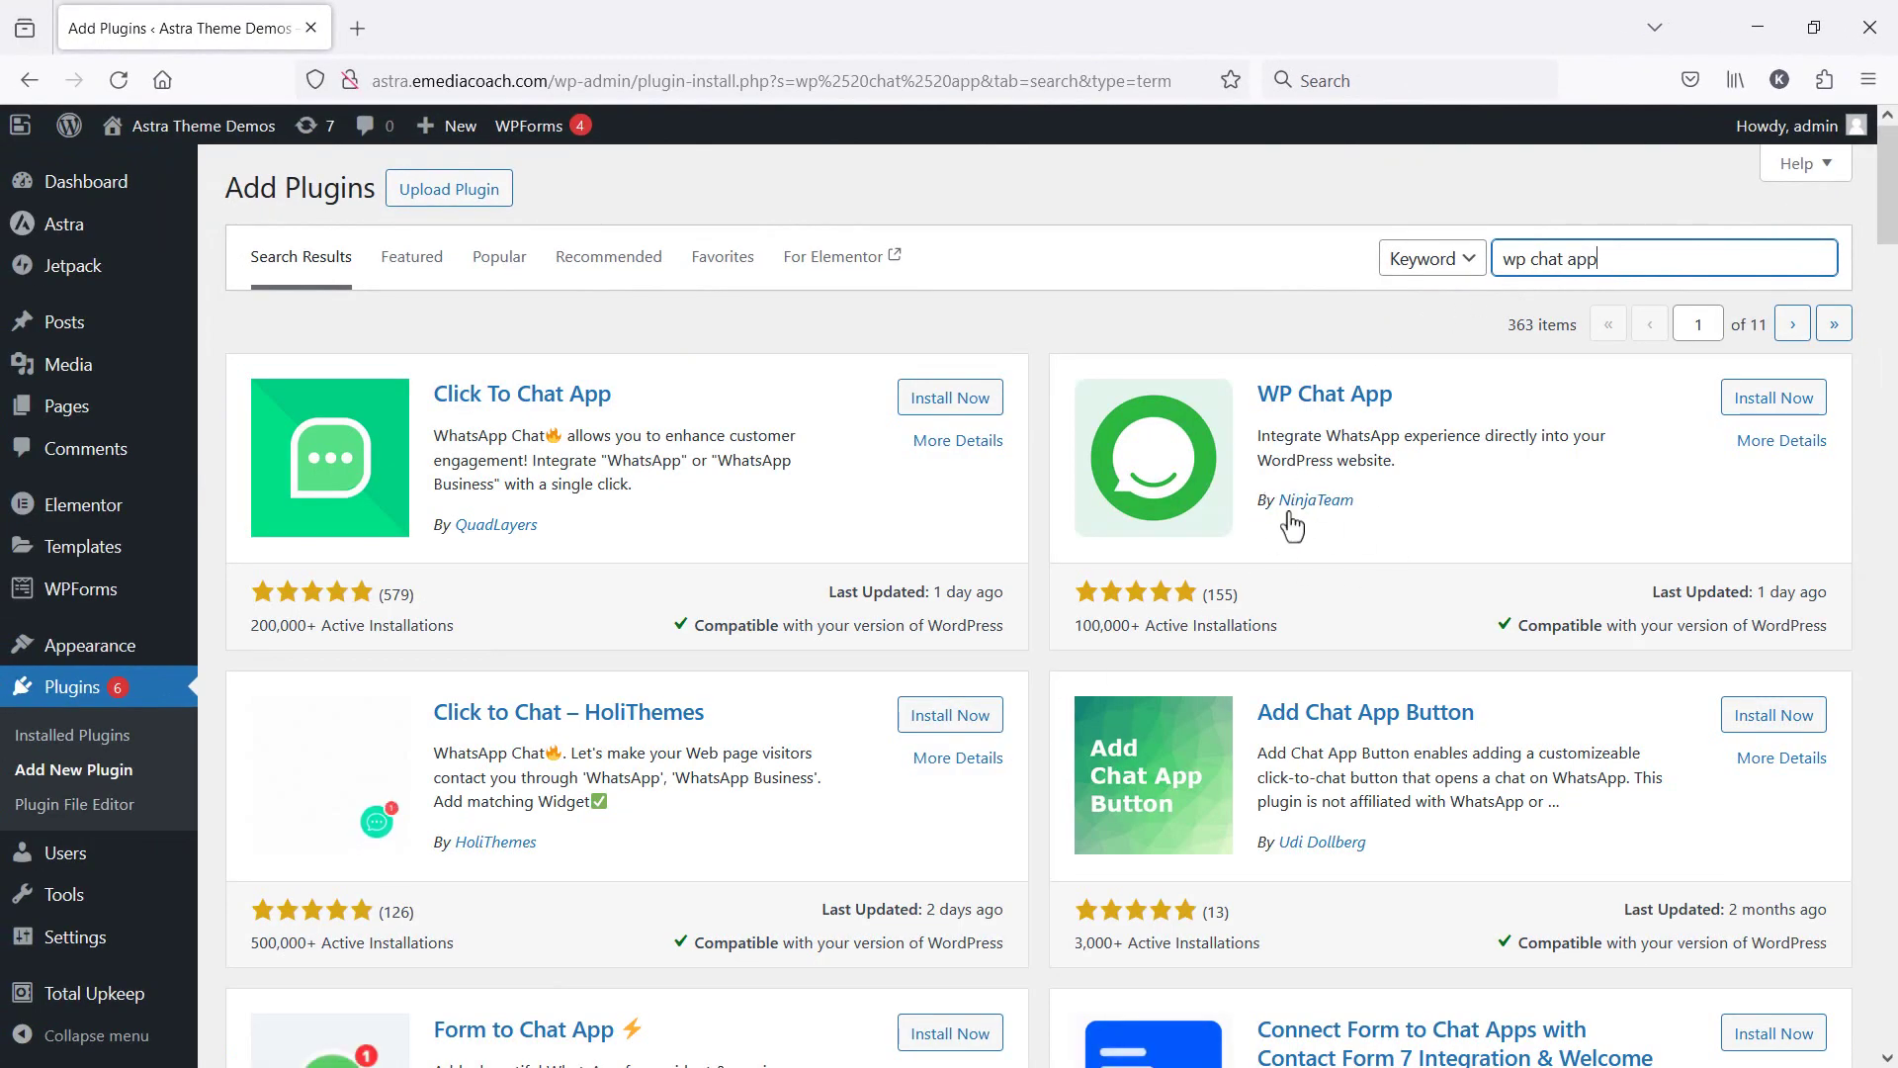
pyautogui.click(1751, 407)
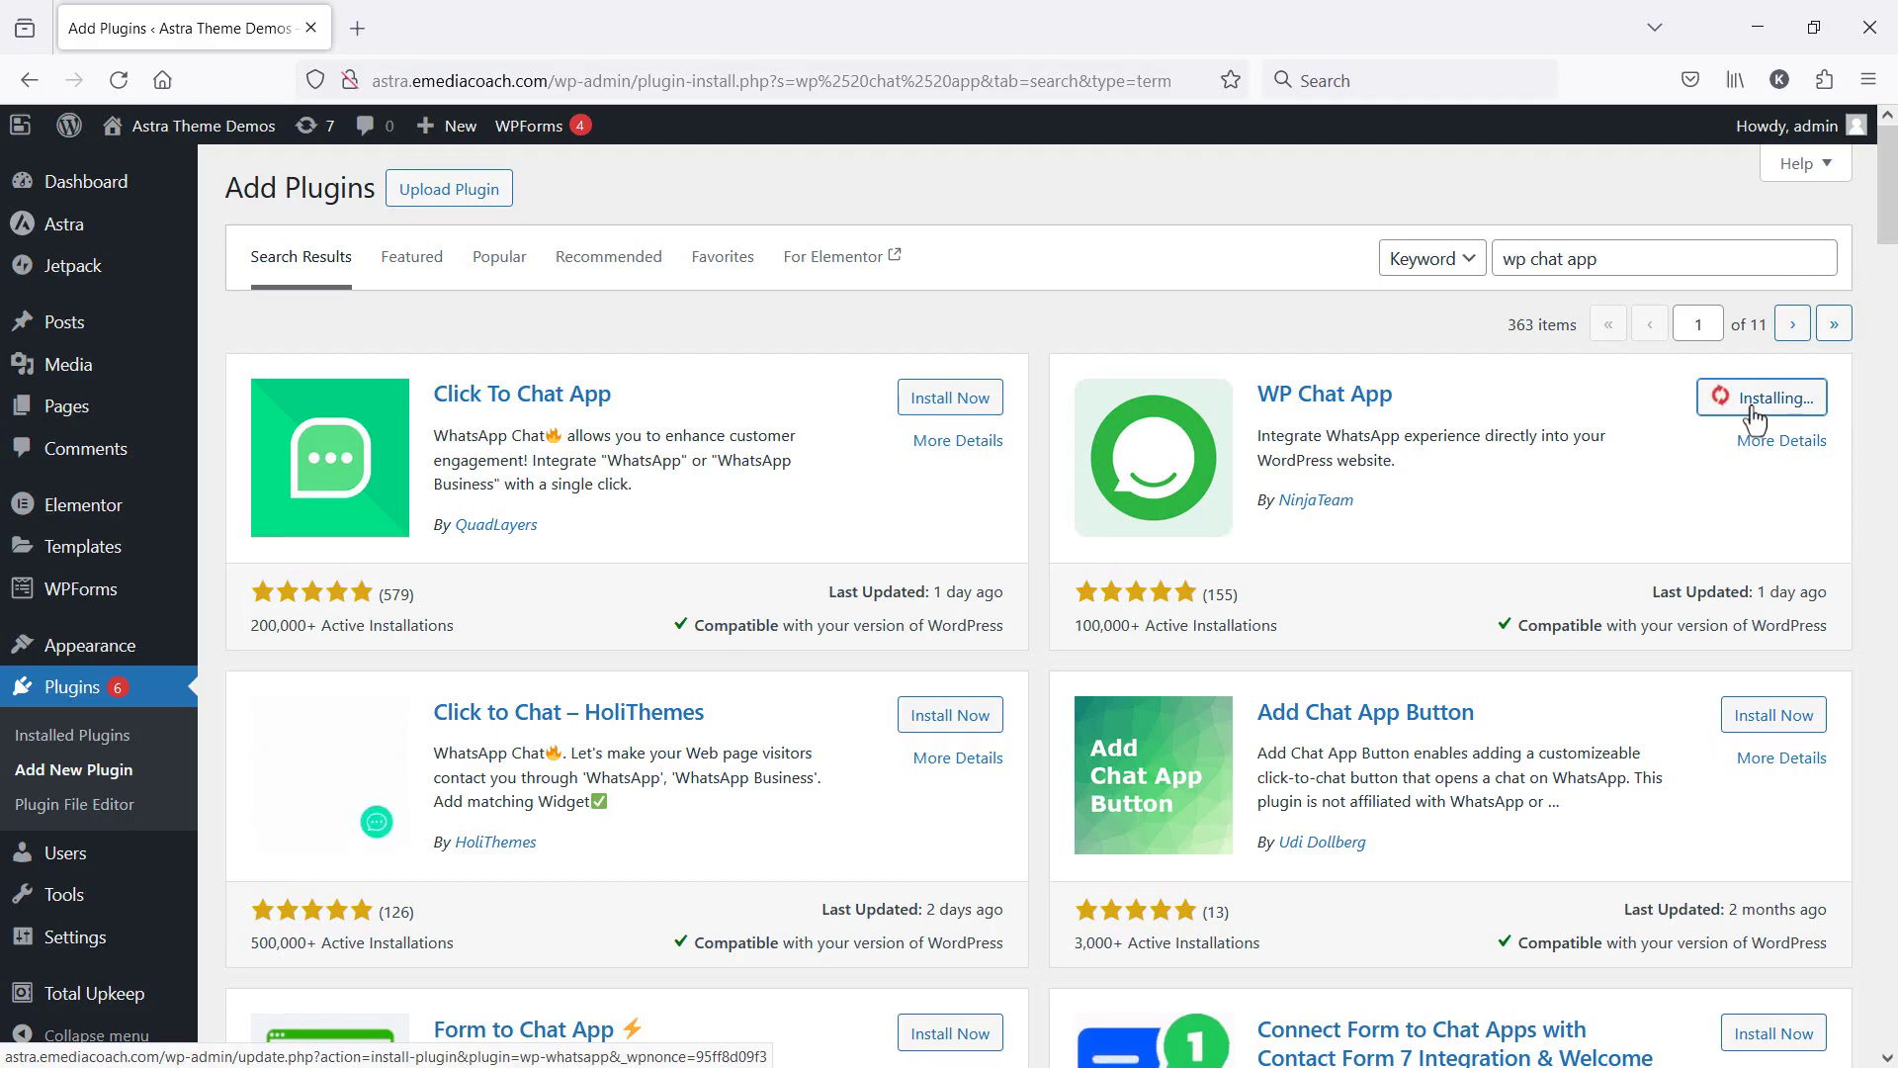
pyautogui.click(1770, 405)
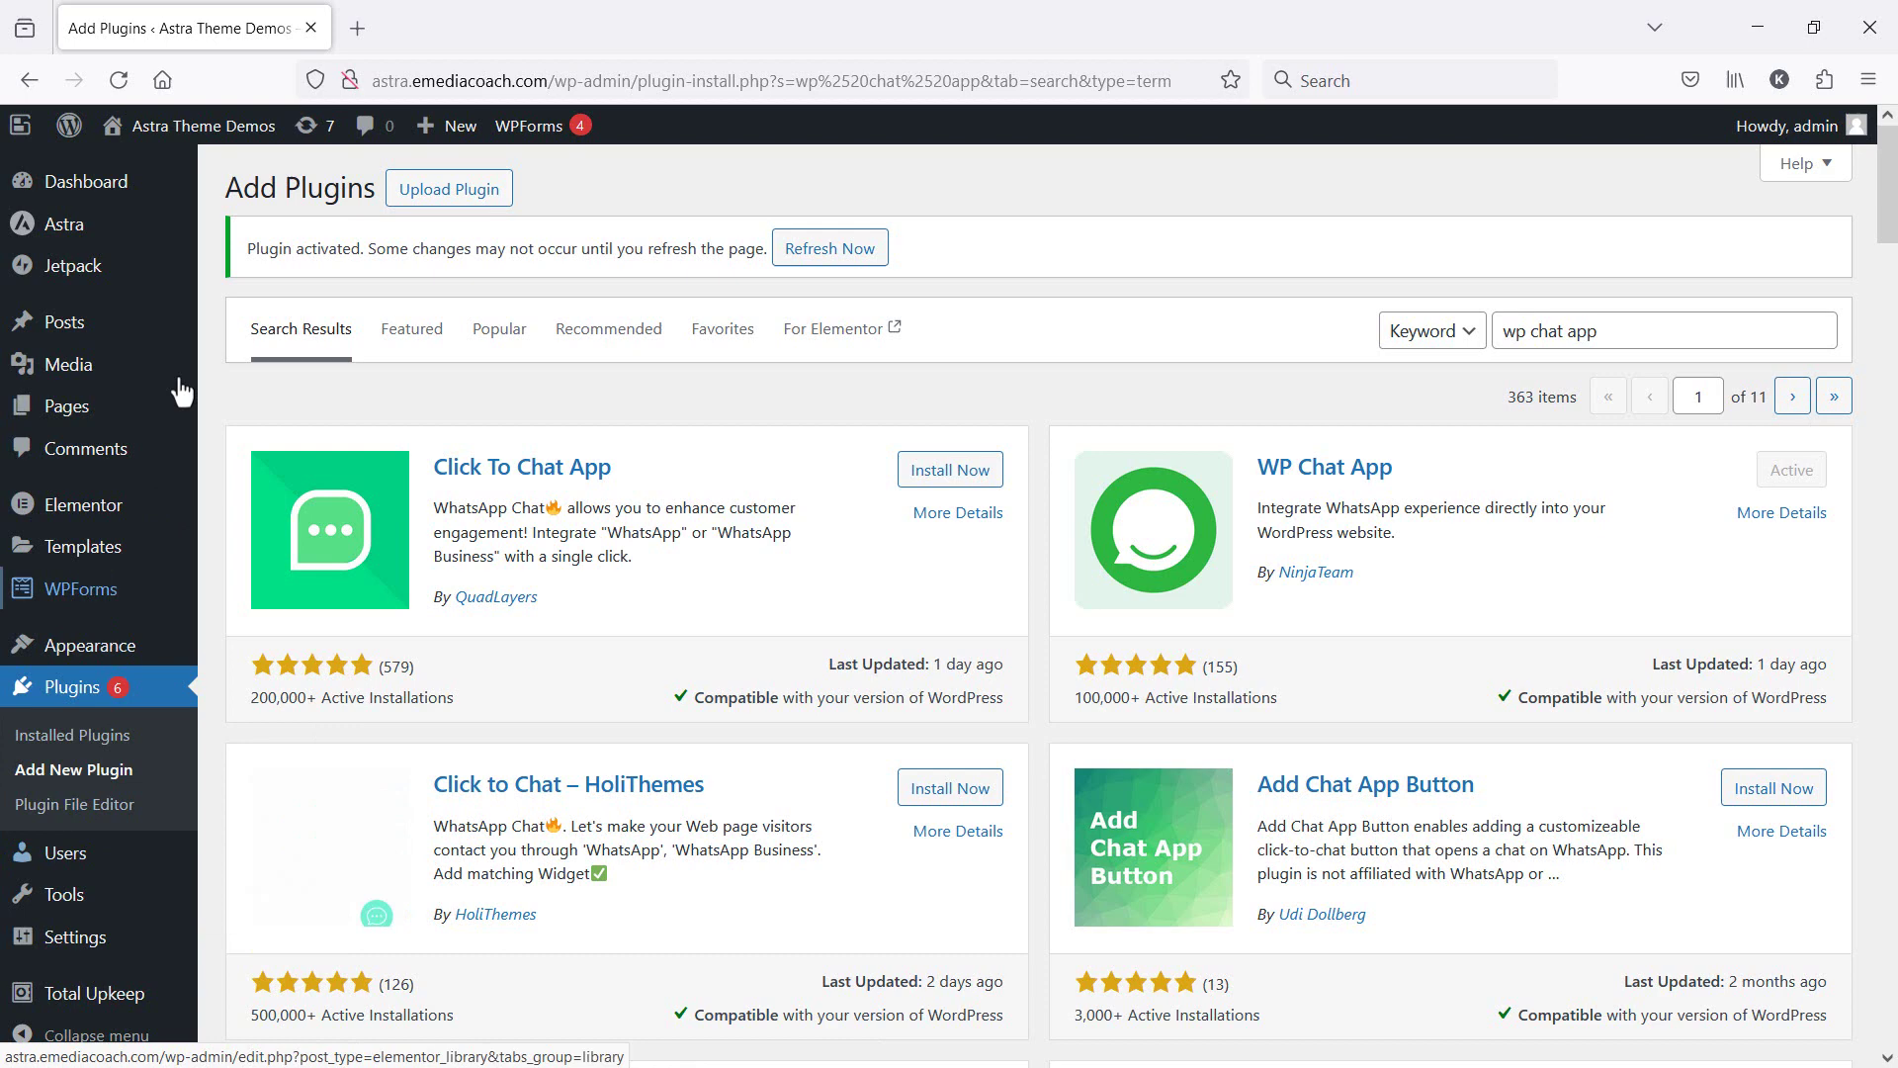
# Step: Add a new WhatsApp account under All Accounts and title it 'Demo whats app account'
pyautogui.click(242, 184)
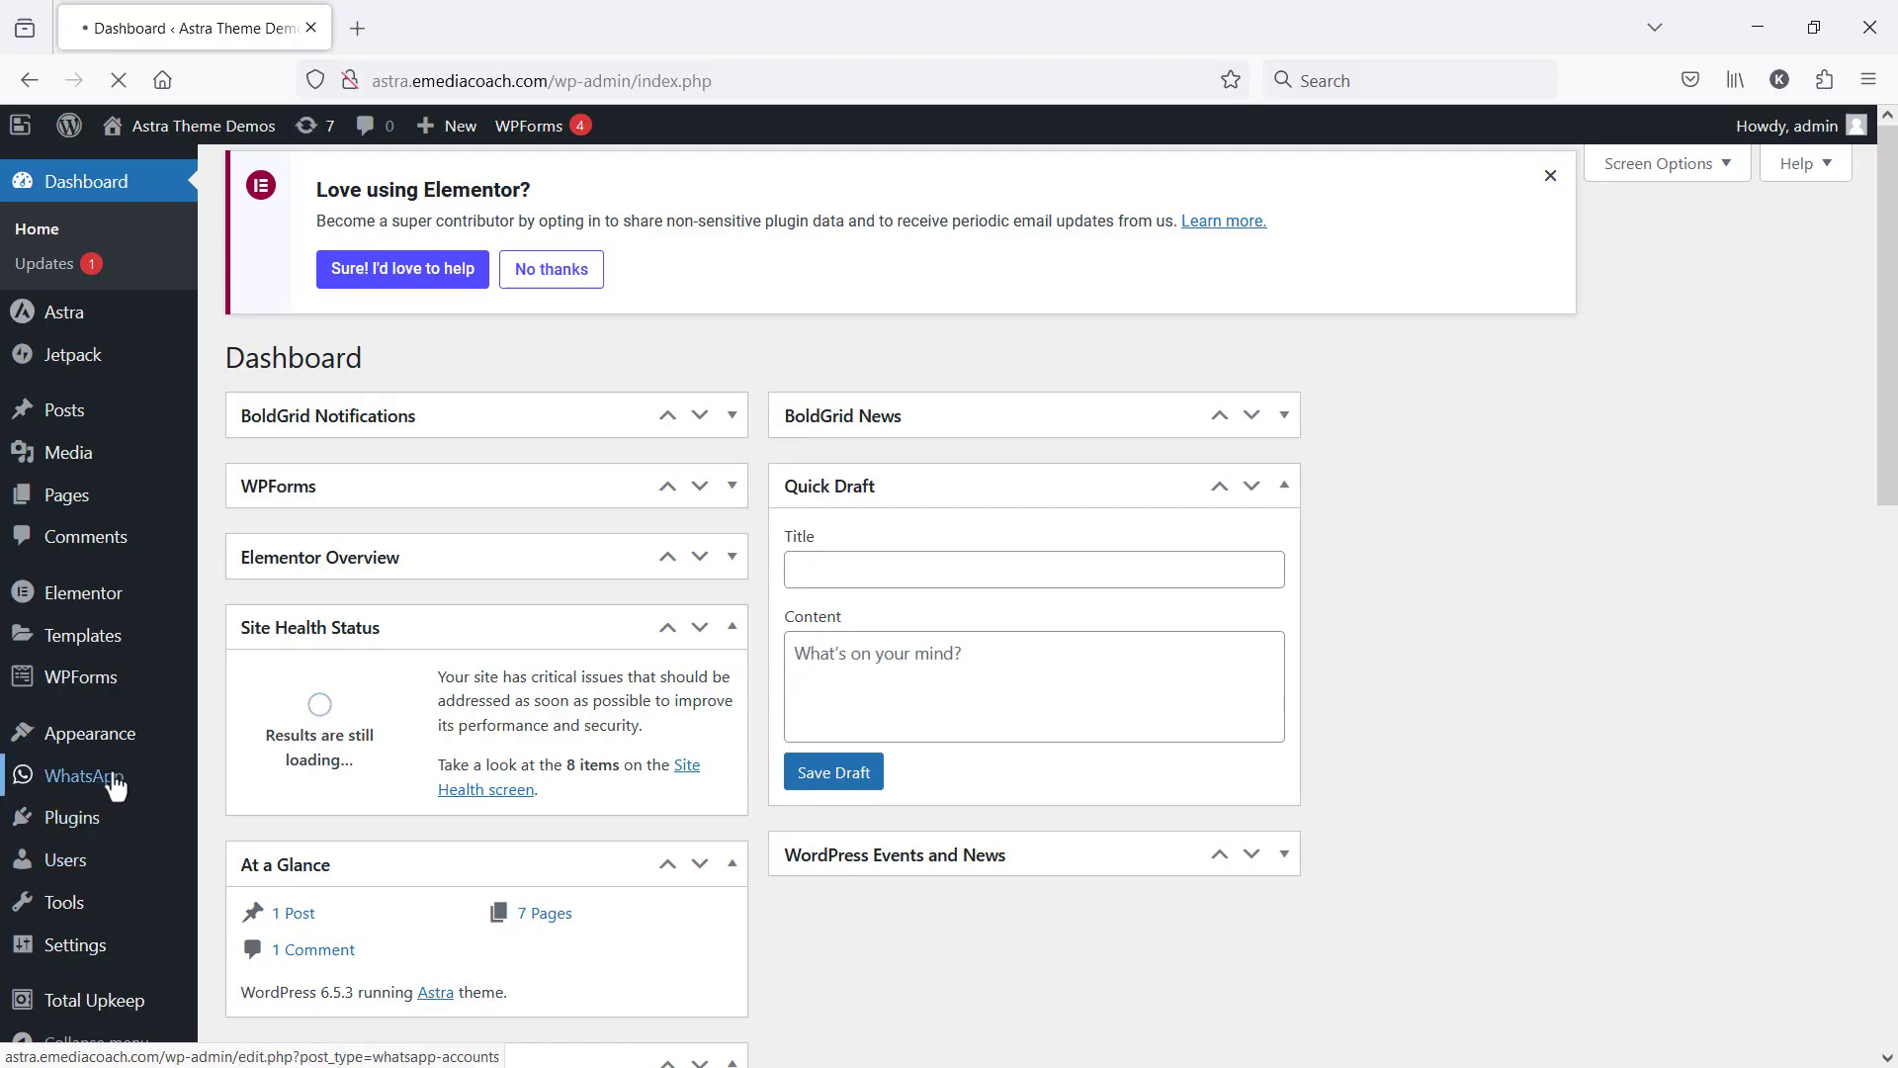
pyautogui.click(134, 777)
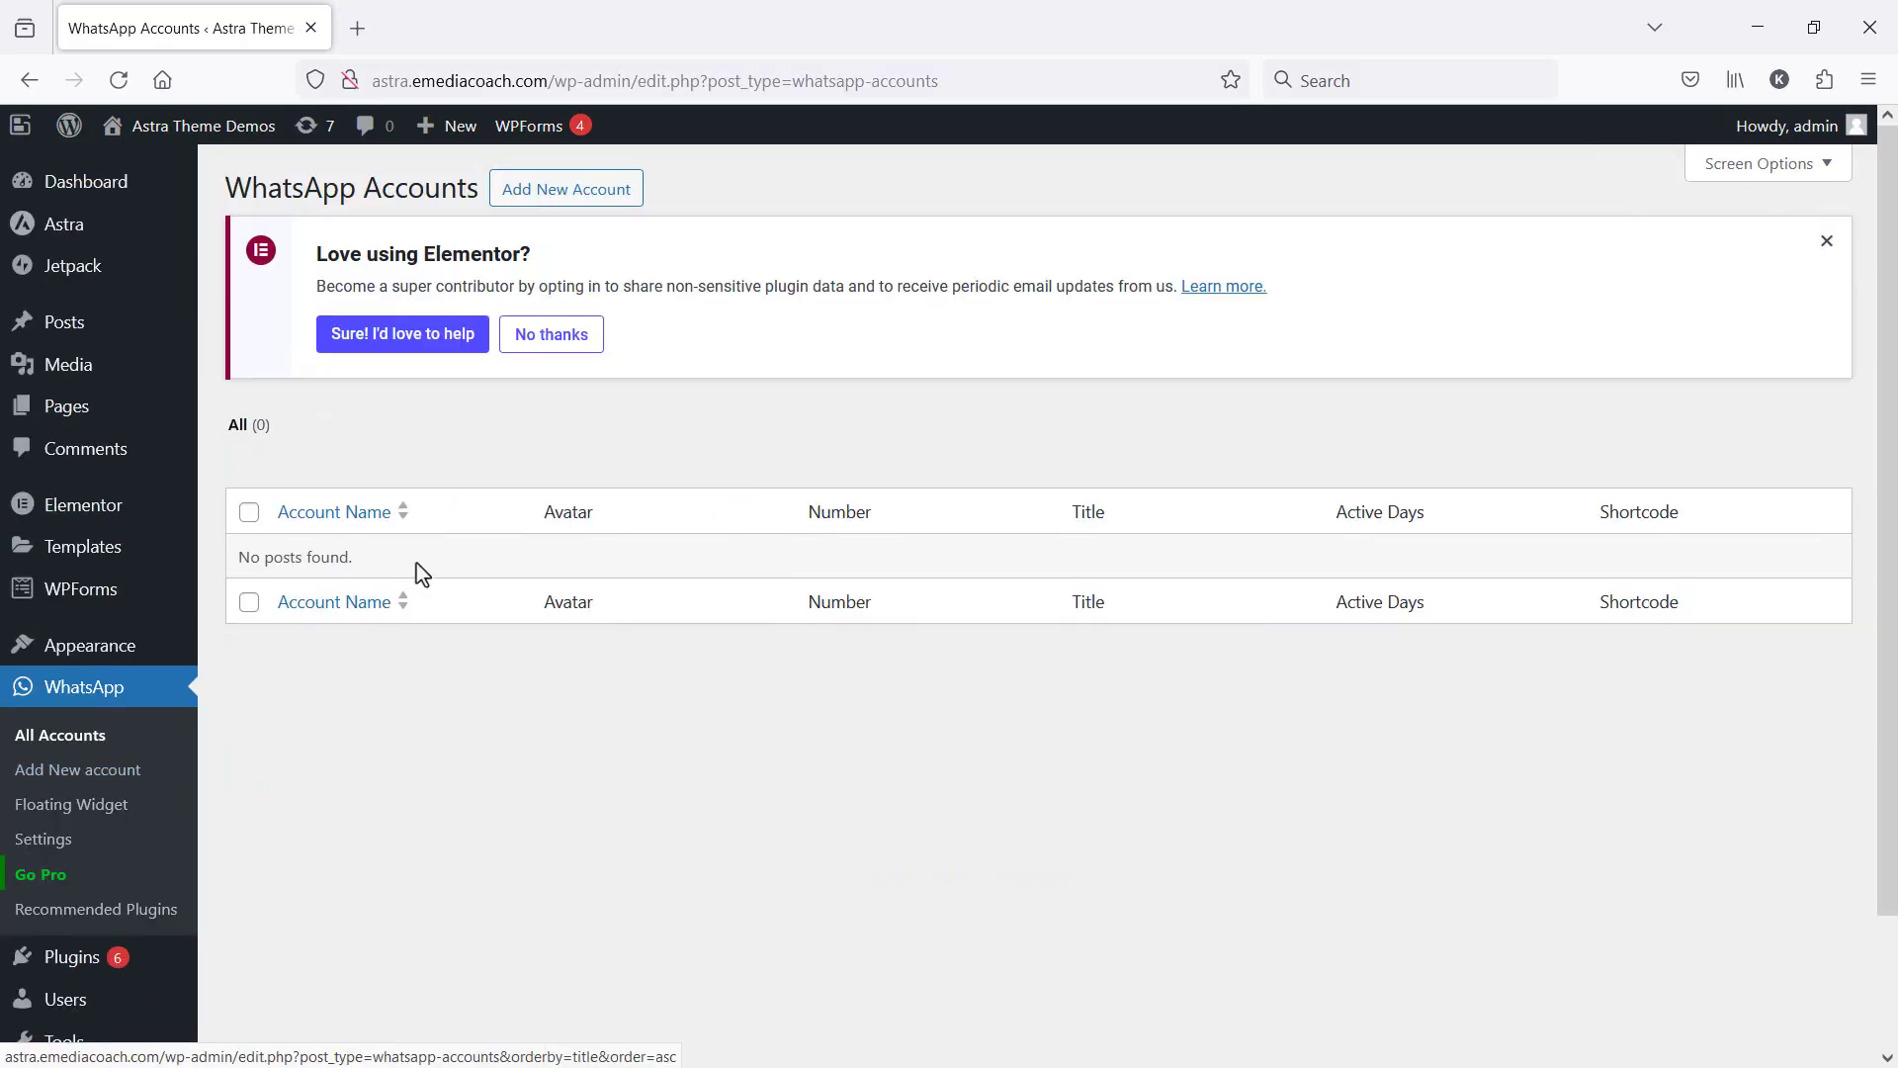
pyautogui.click(545, 190)
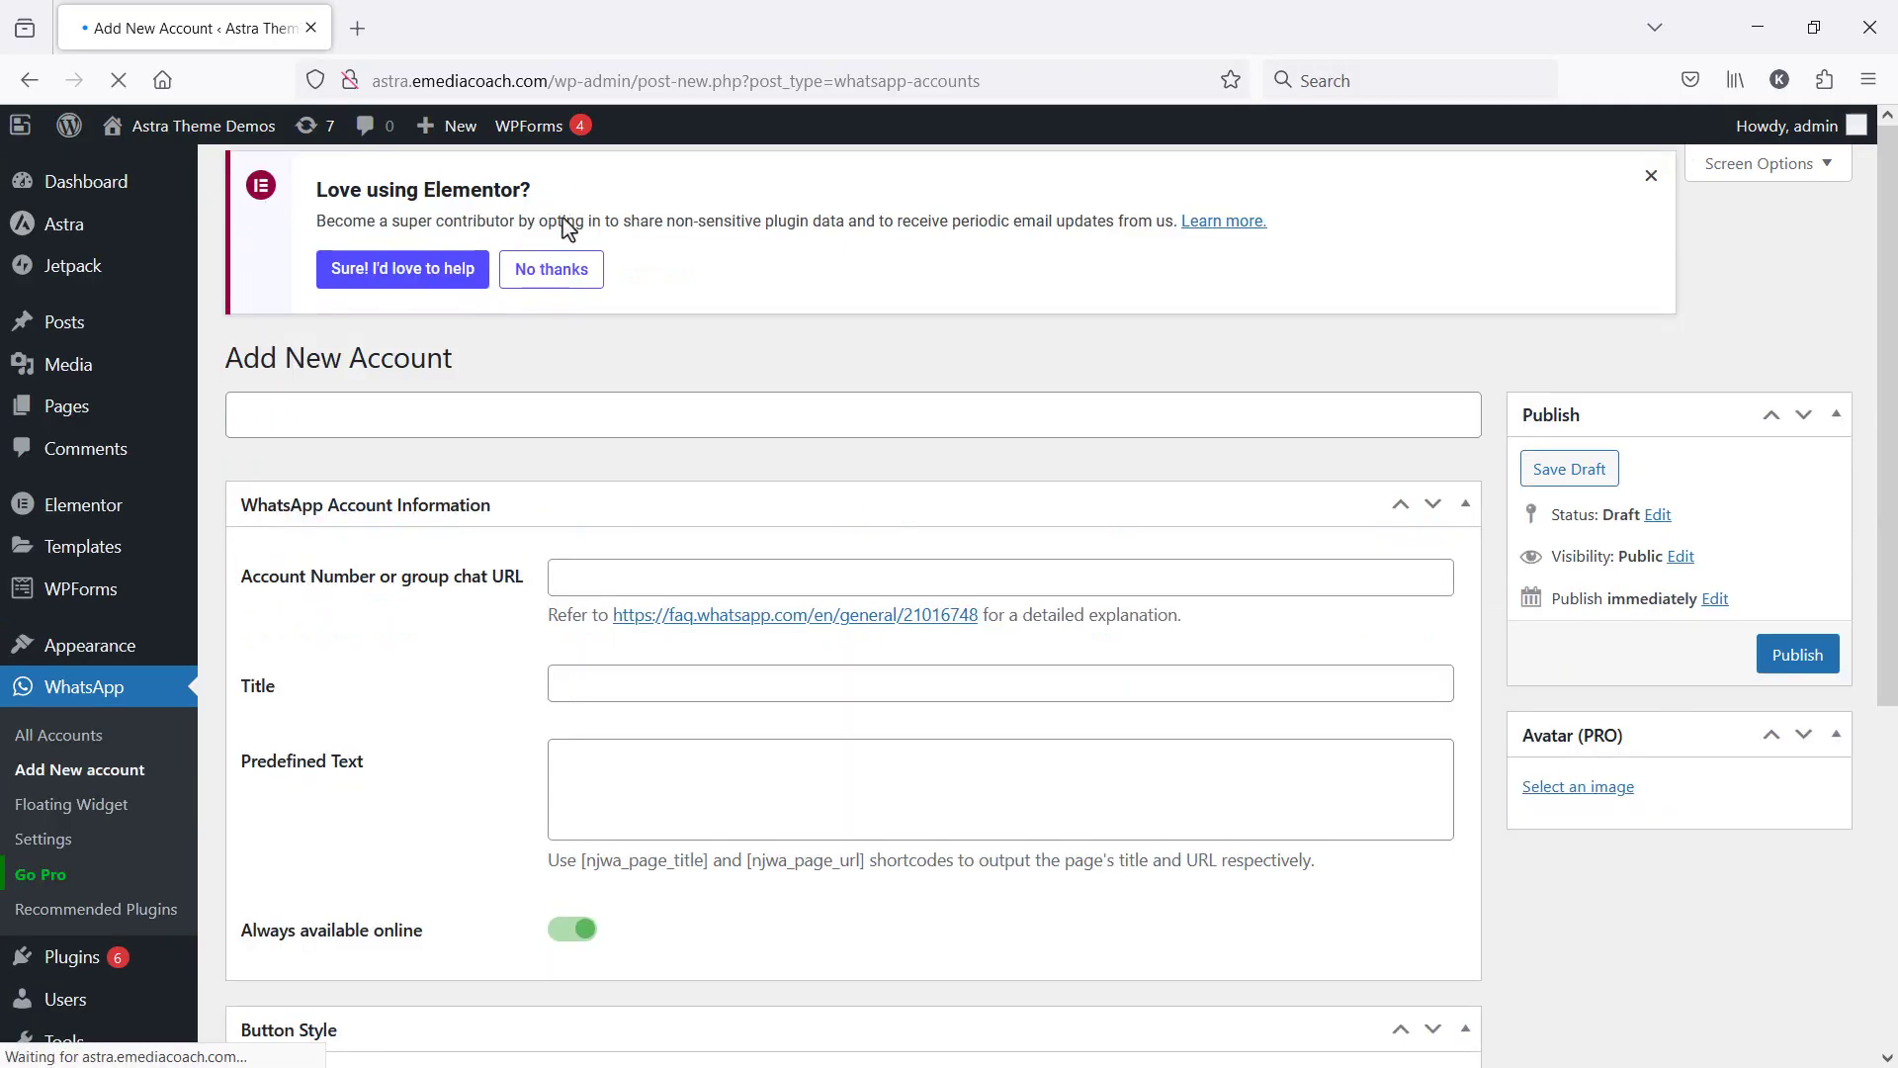
pyautogui.scroll(-1, 623, 573)
pyautogui.click(629, 561)
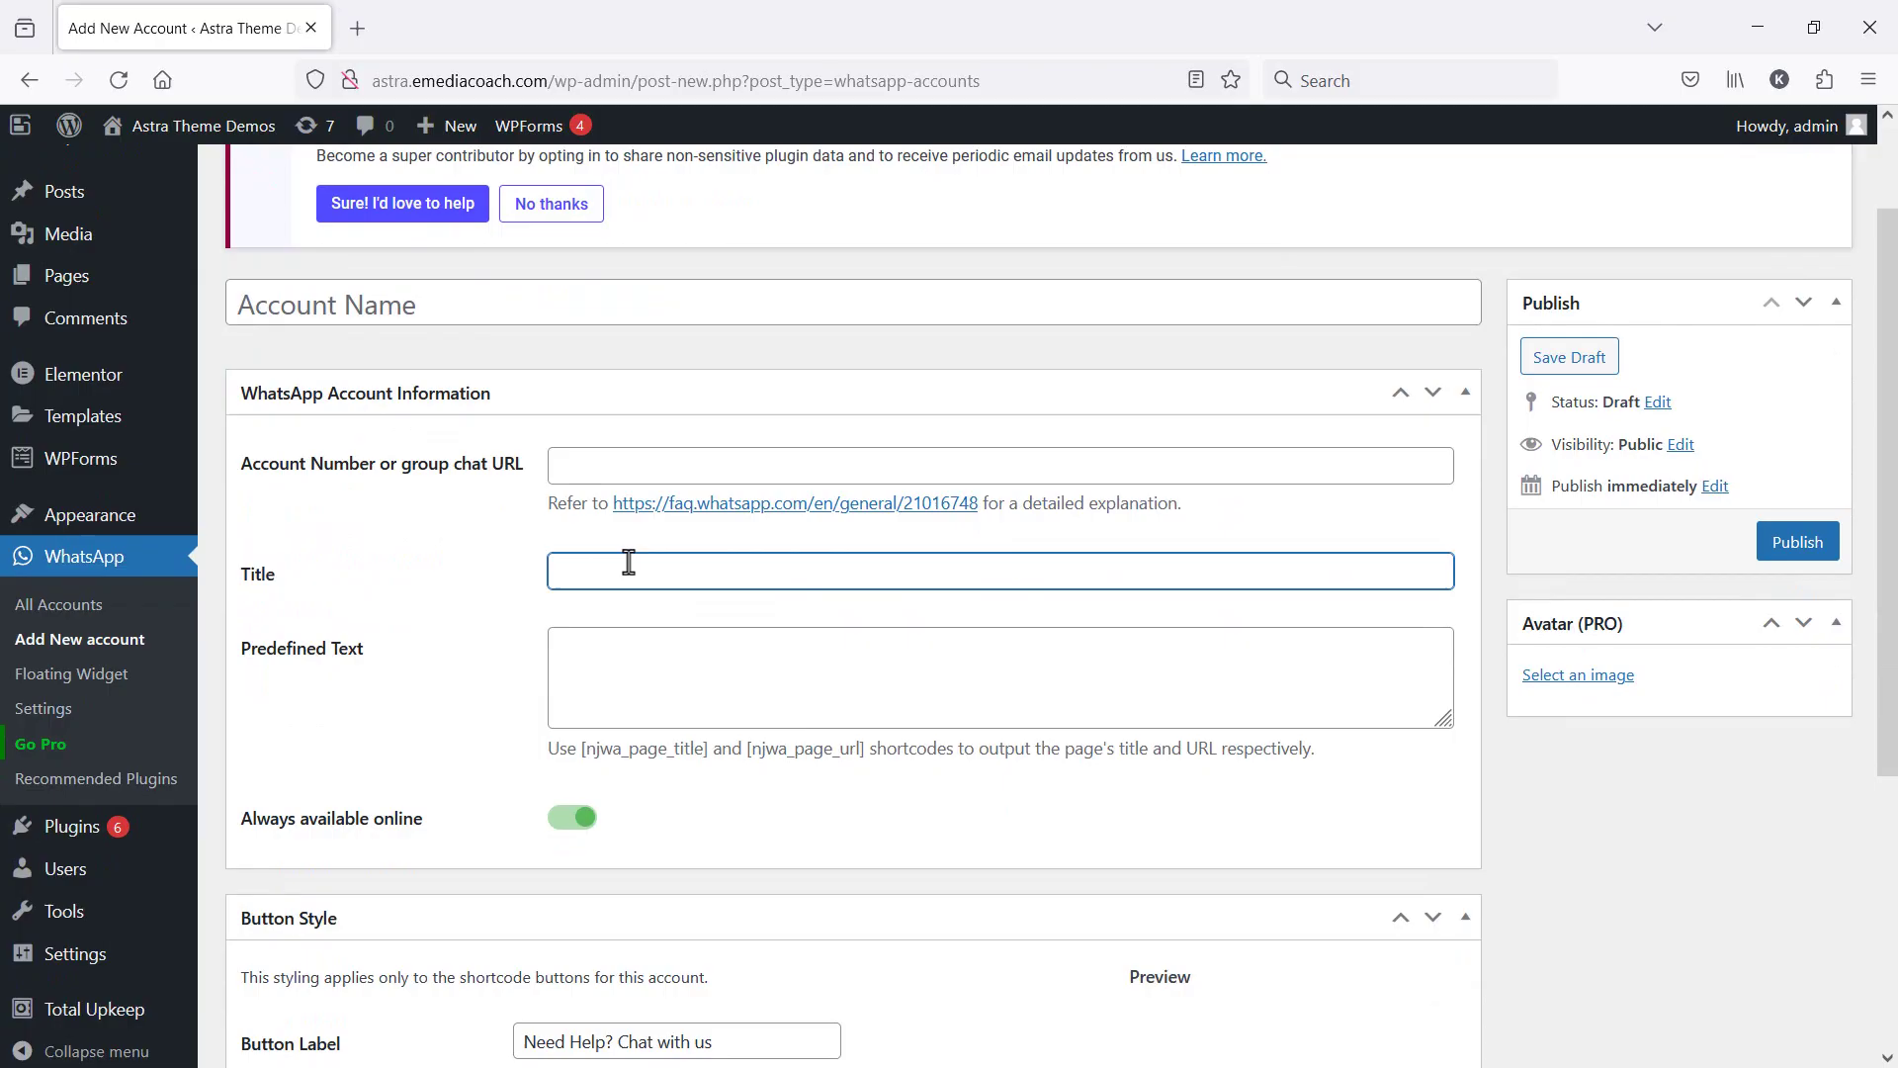
pyautogui.write('Demo whats app account')
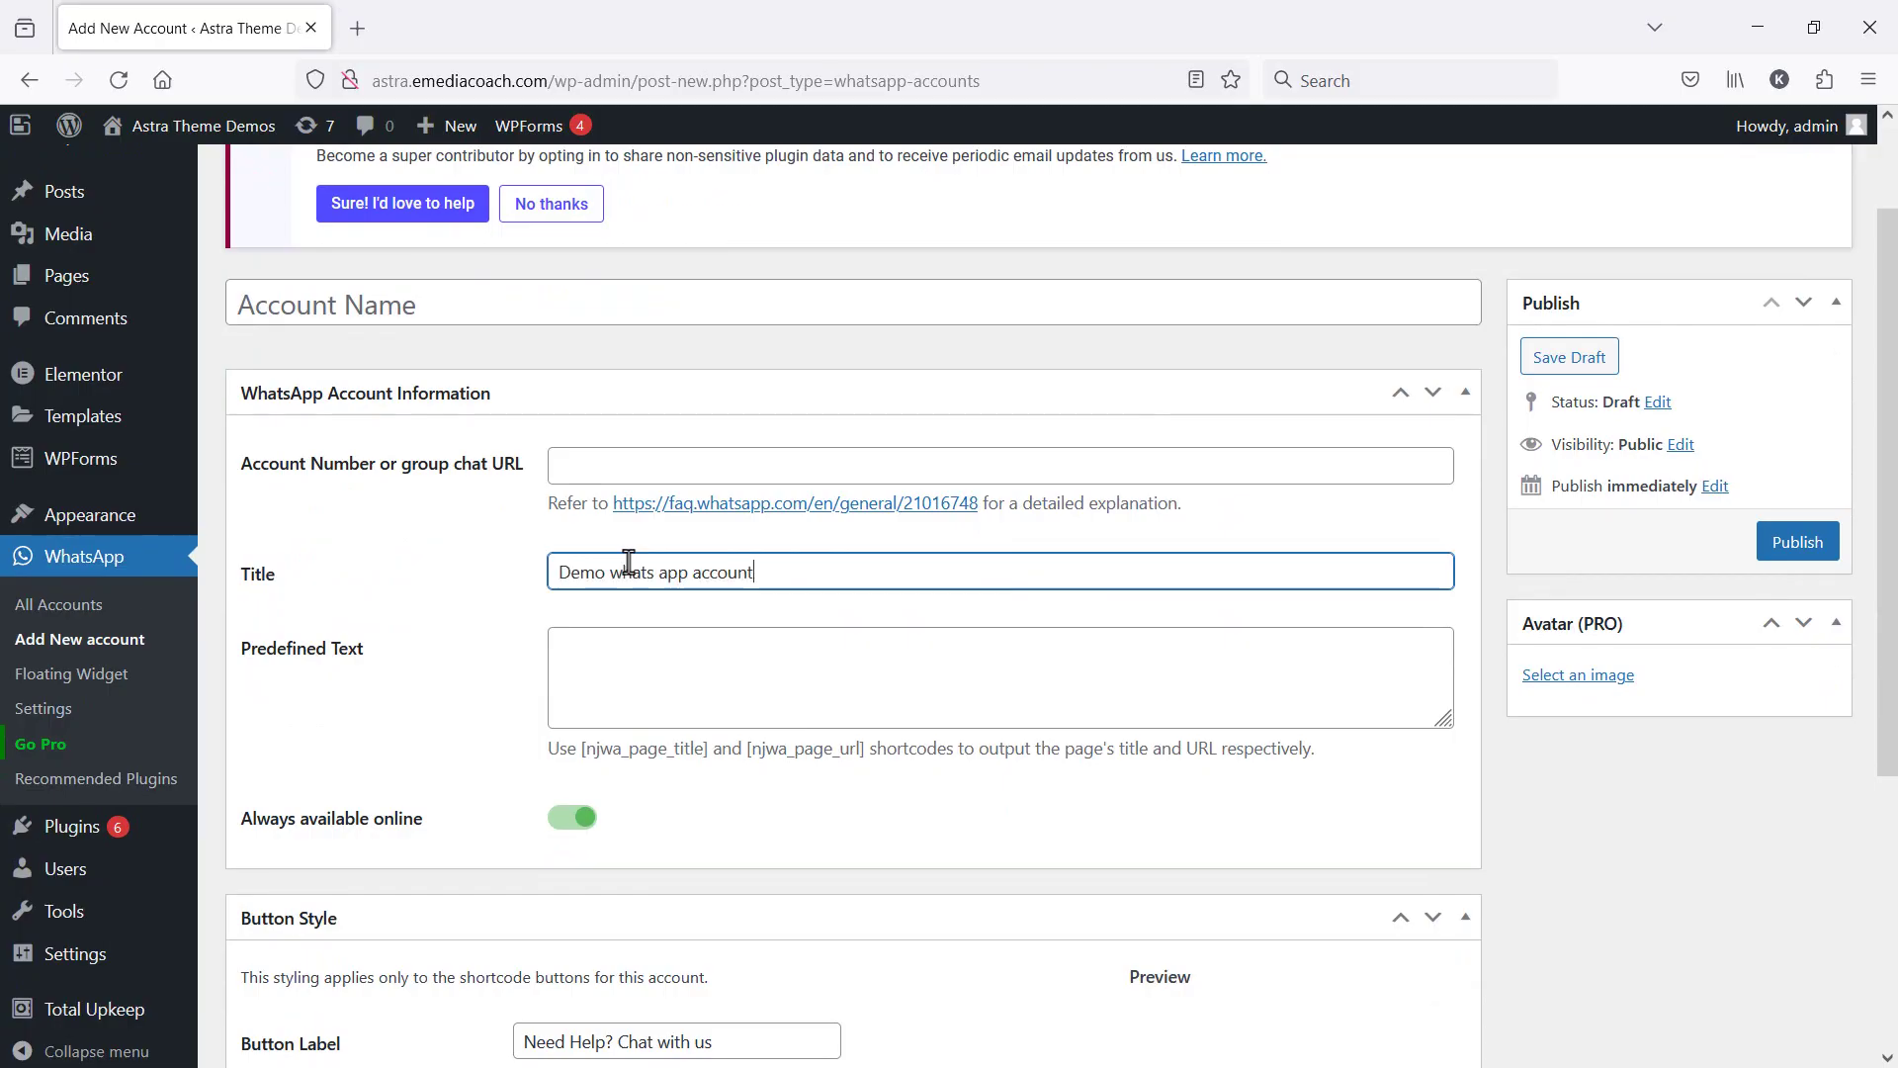
pyautogui.scroll(-3, 629, 561)
pyautogui.scroll(-1, 632, 565)
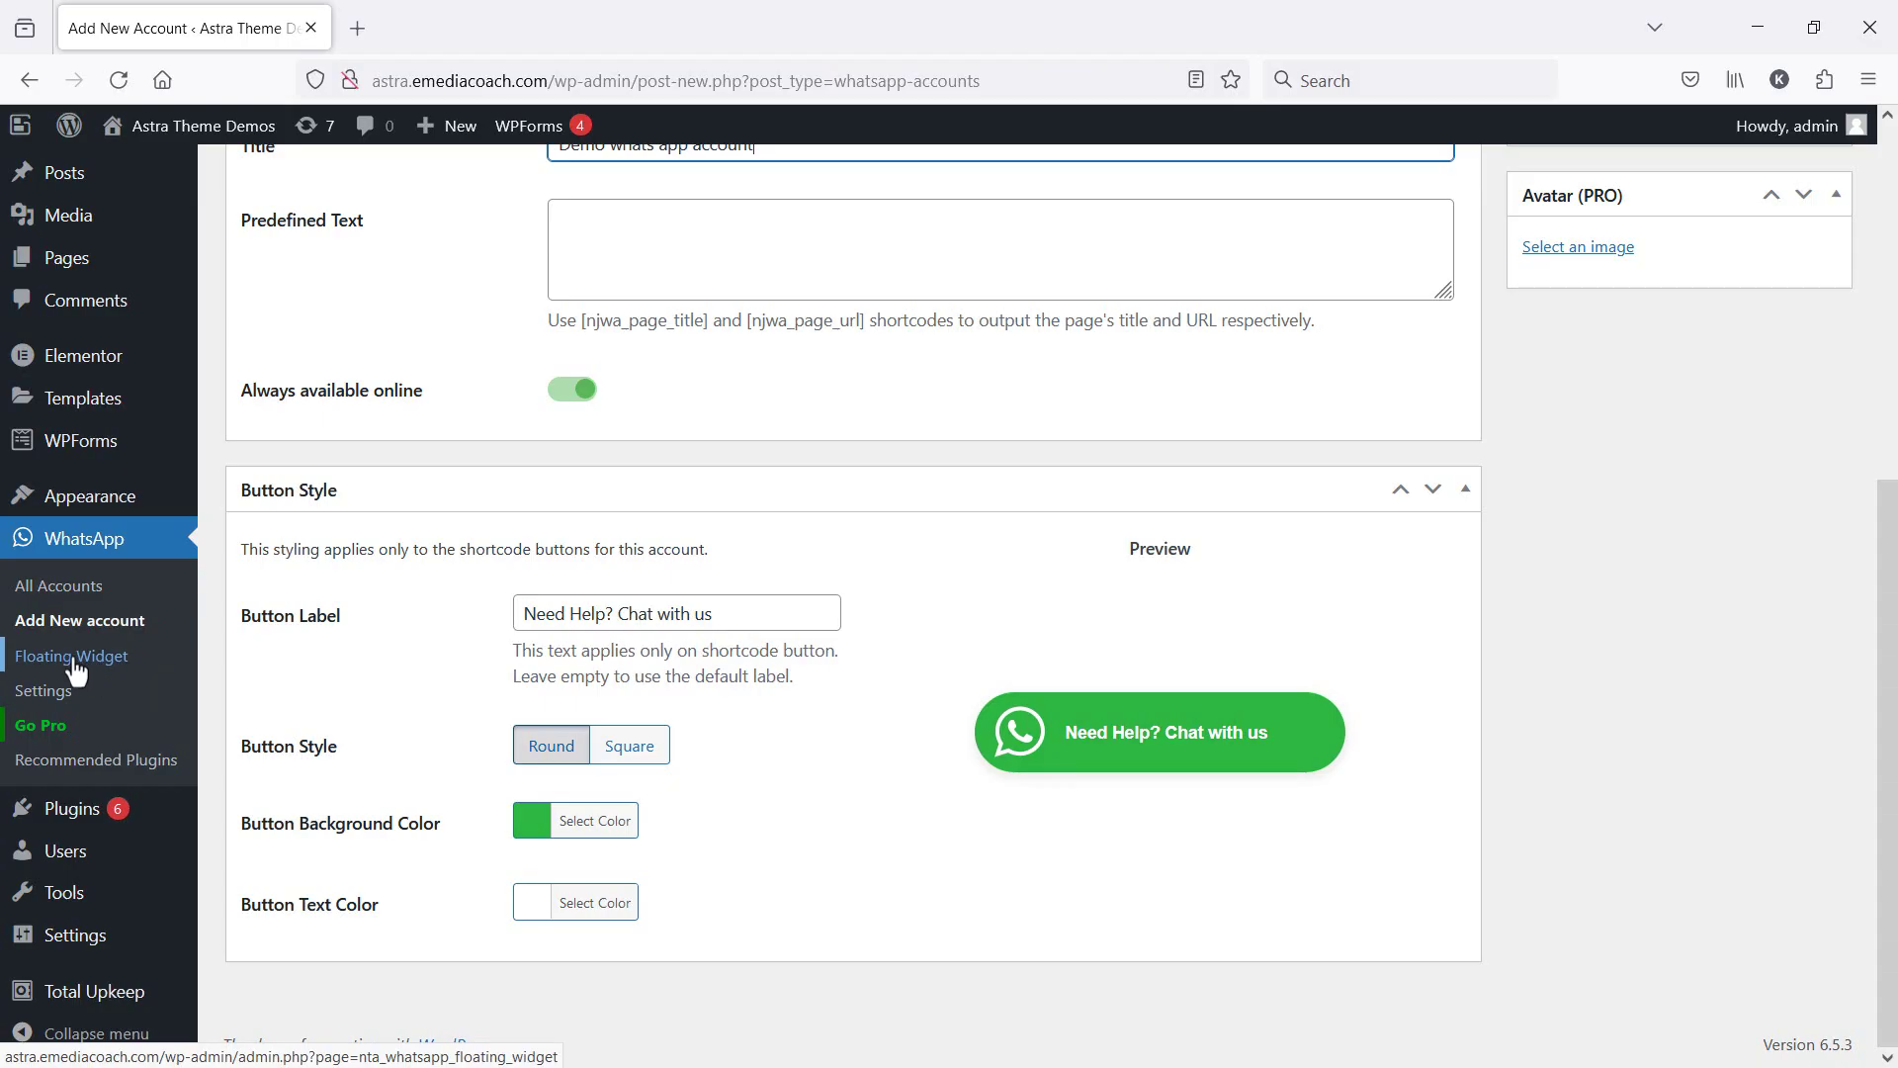
pyautogui.scroll(6, 519, 682)
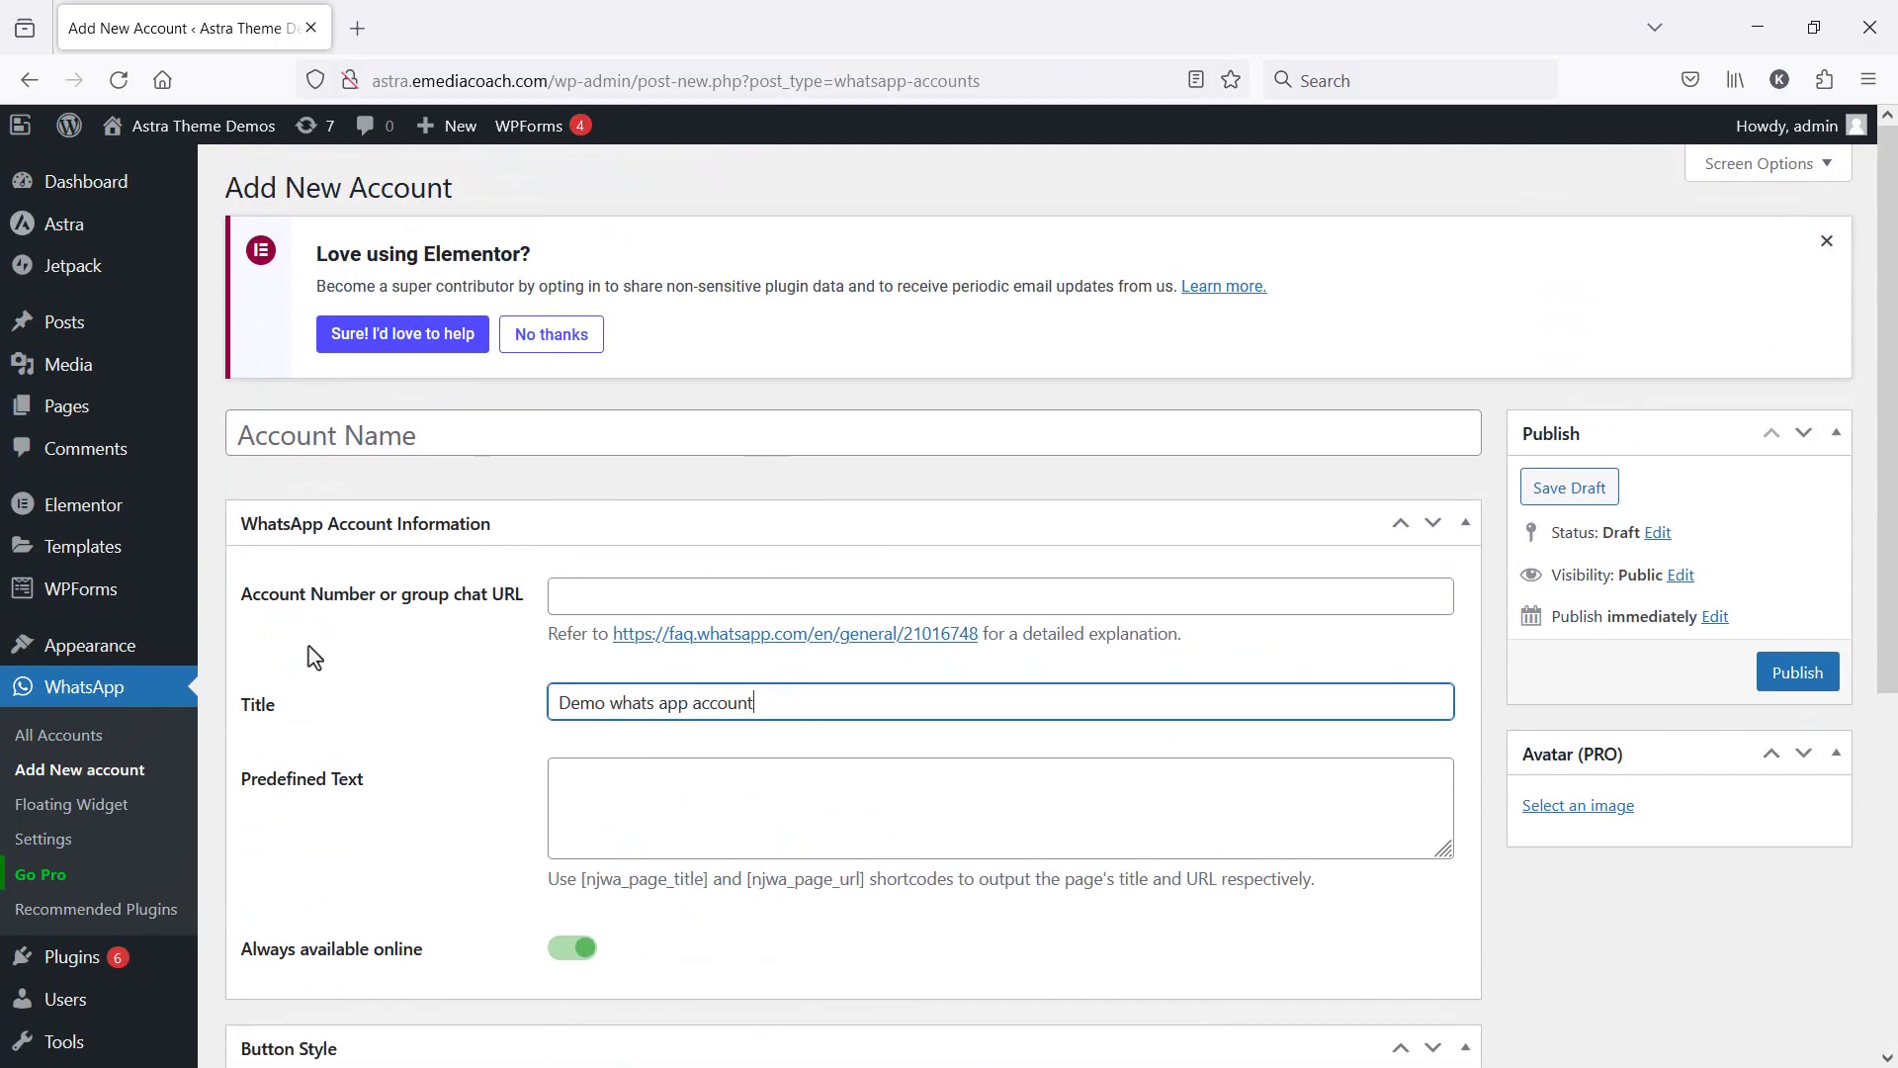
# Step: Publish the Demo whats app account, entering +188888888 as the required account number
pyautogui.click(1816, 692)
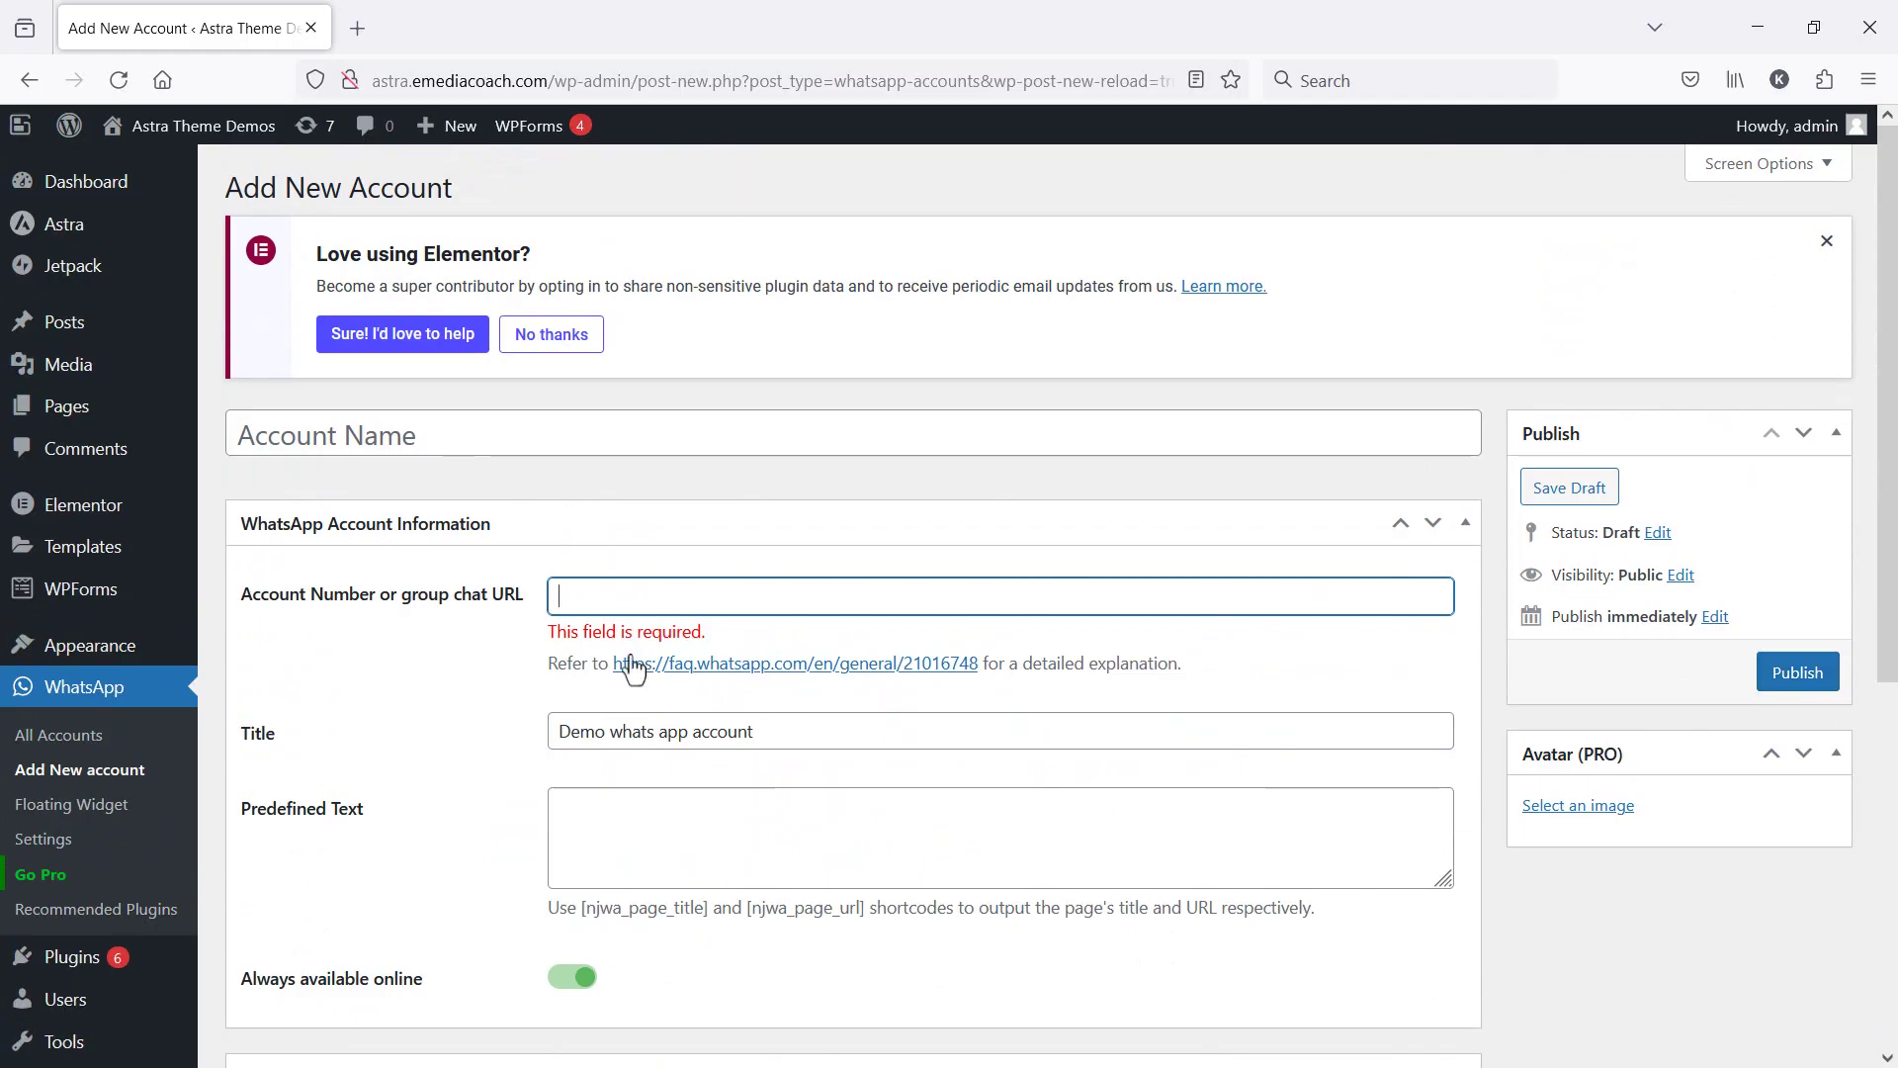
pyautogui.press('Tab')
pyautogui.hotkey('ctrl', 'c')
pyautogui.click(730, 600)
pyautogui.hotkey('ctrl', 'v')
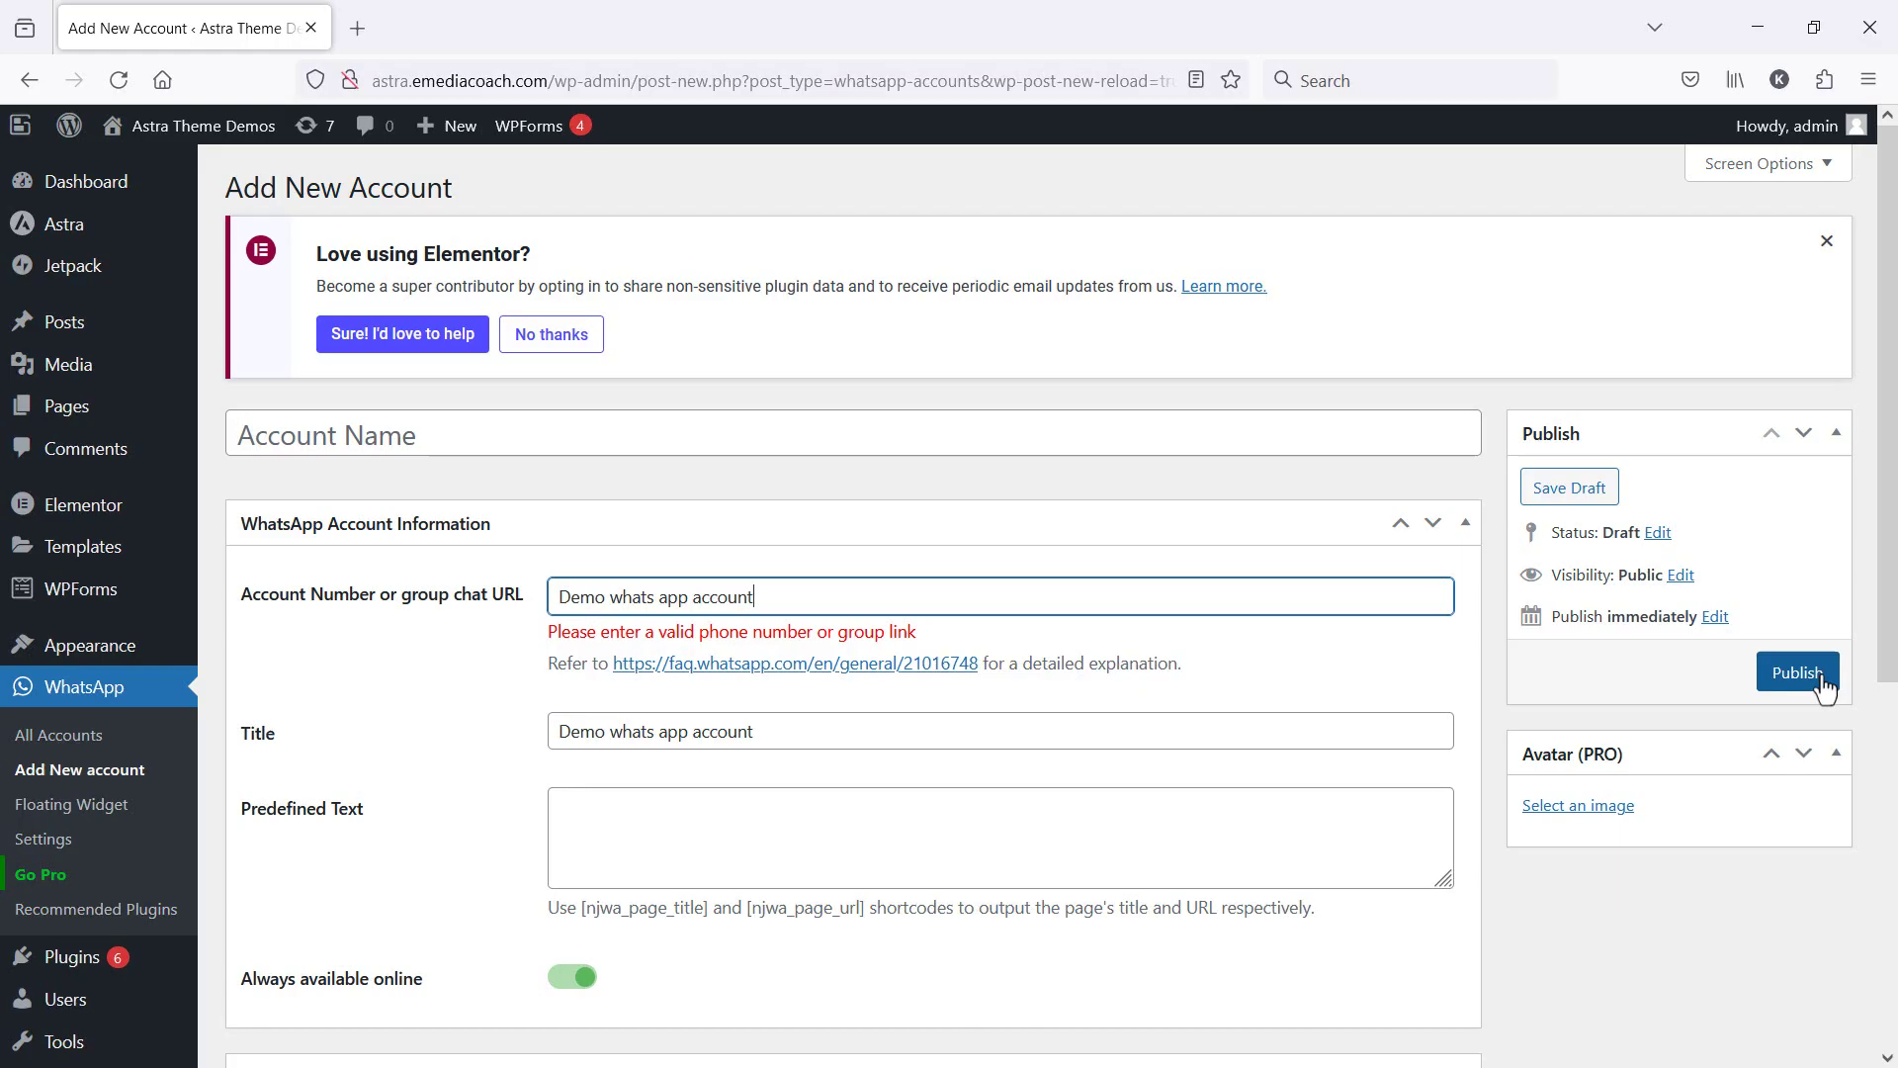
pyautogui.click(1796, 673)
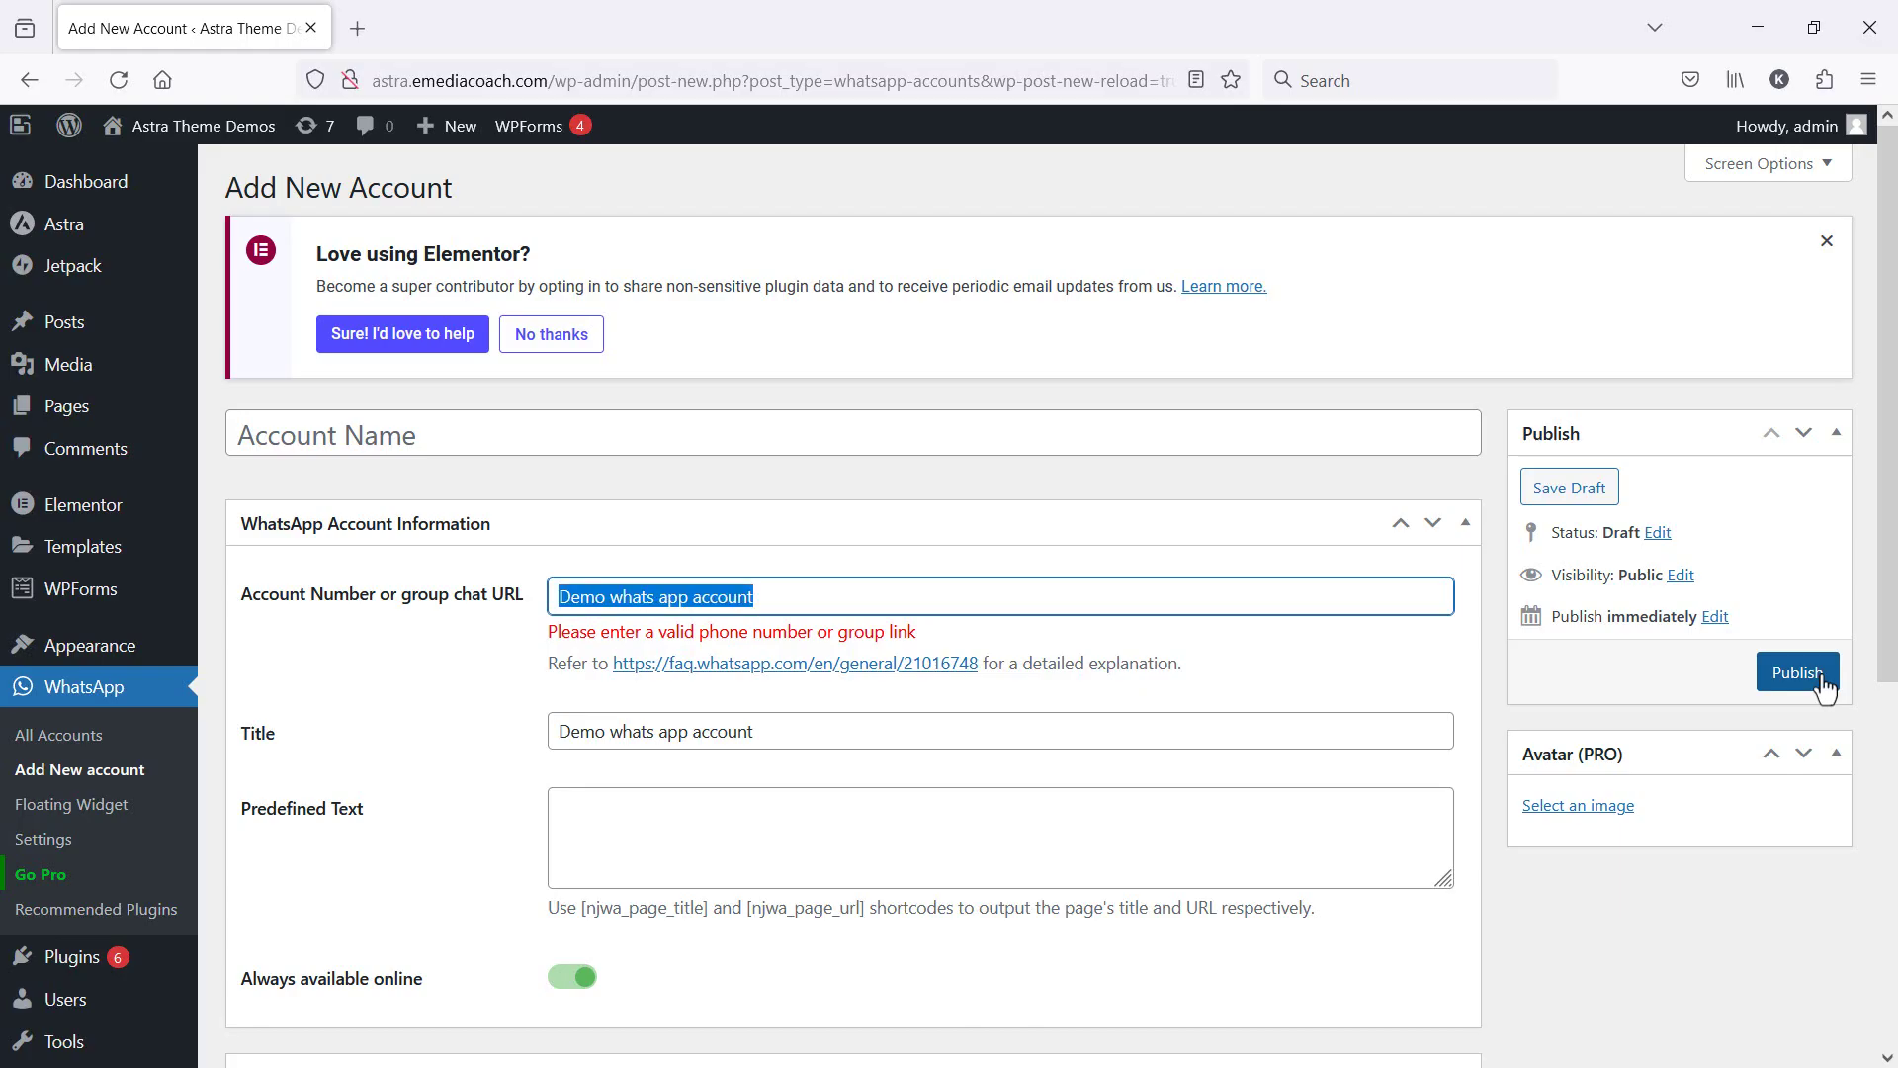
pyautogui.write('+18888888888')
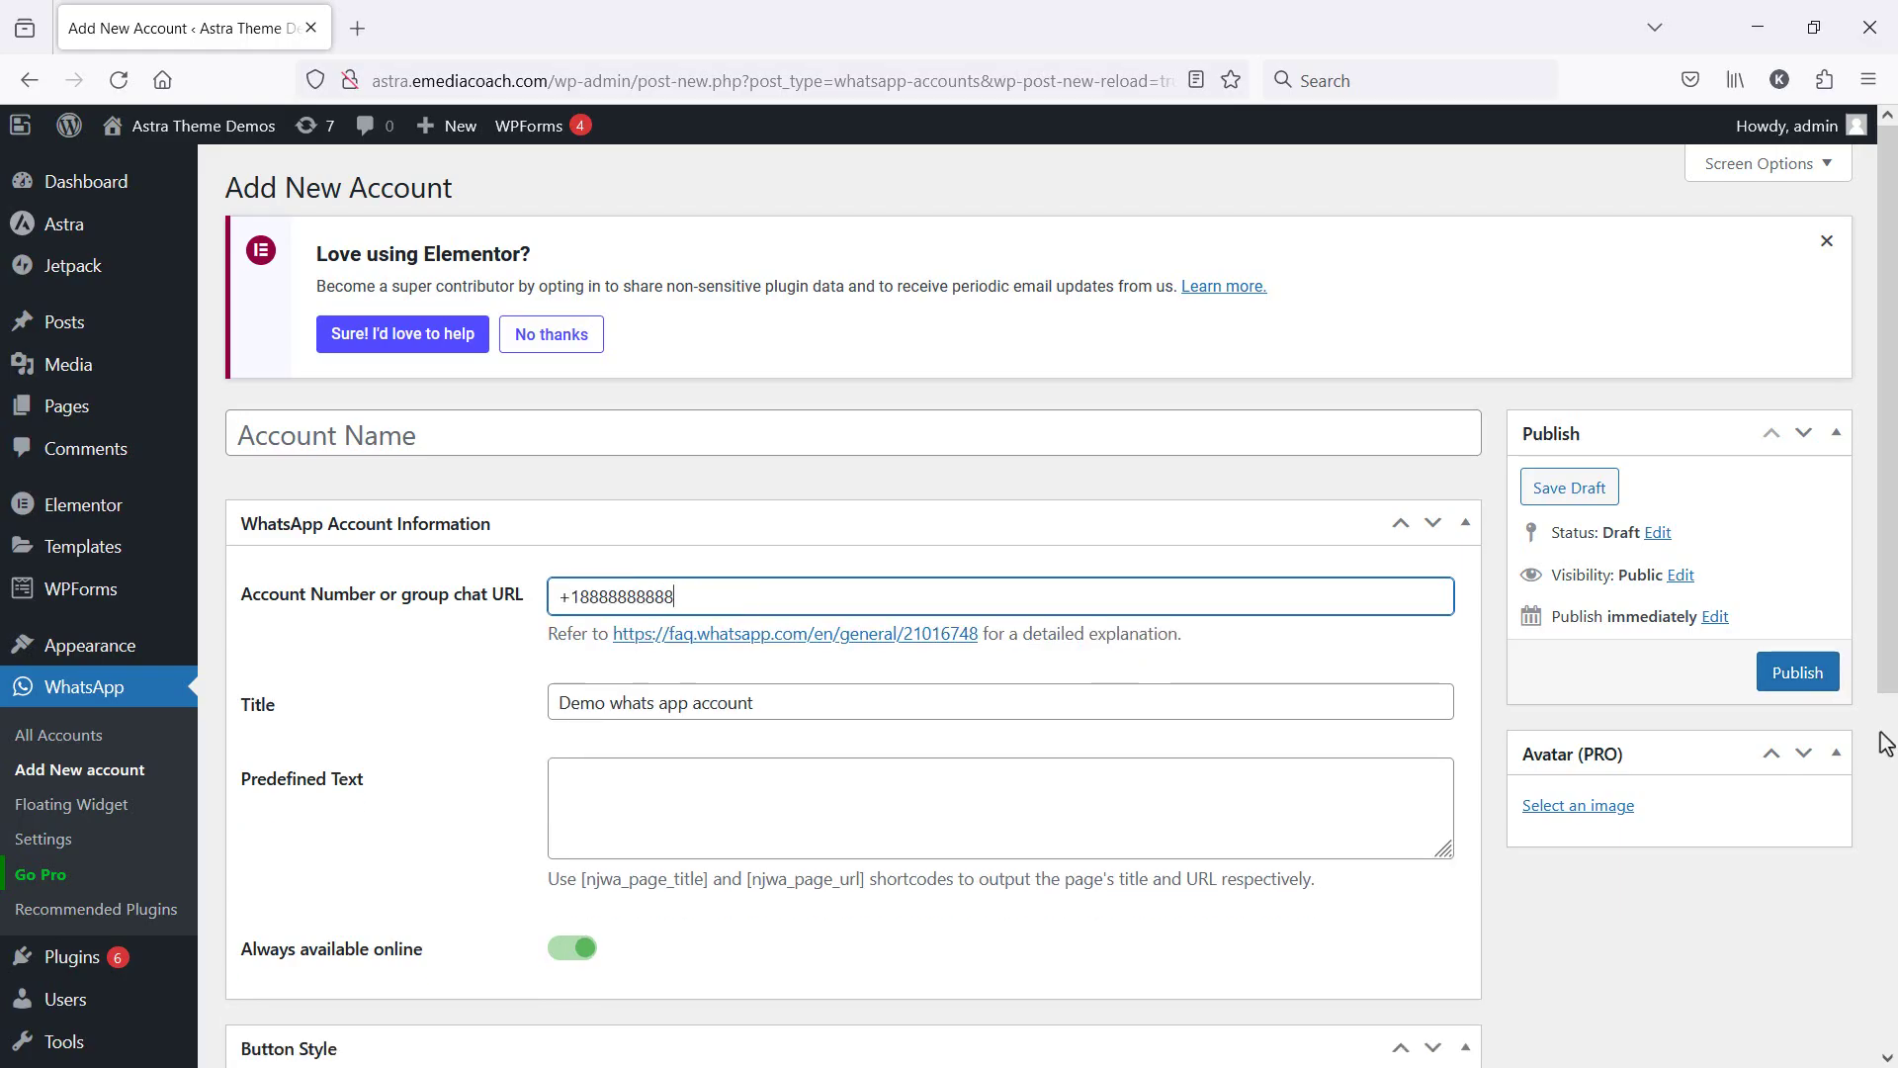
pyautogui.click(1794, 678)
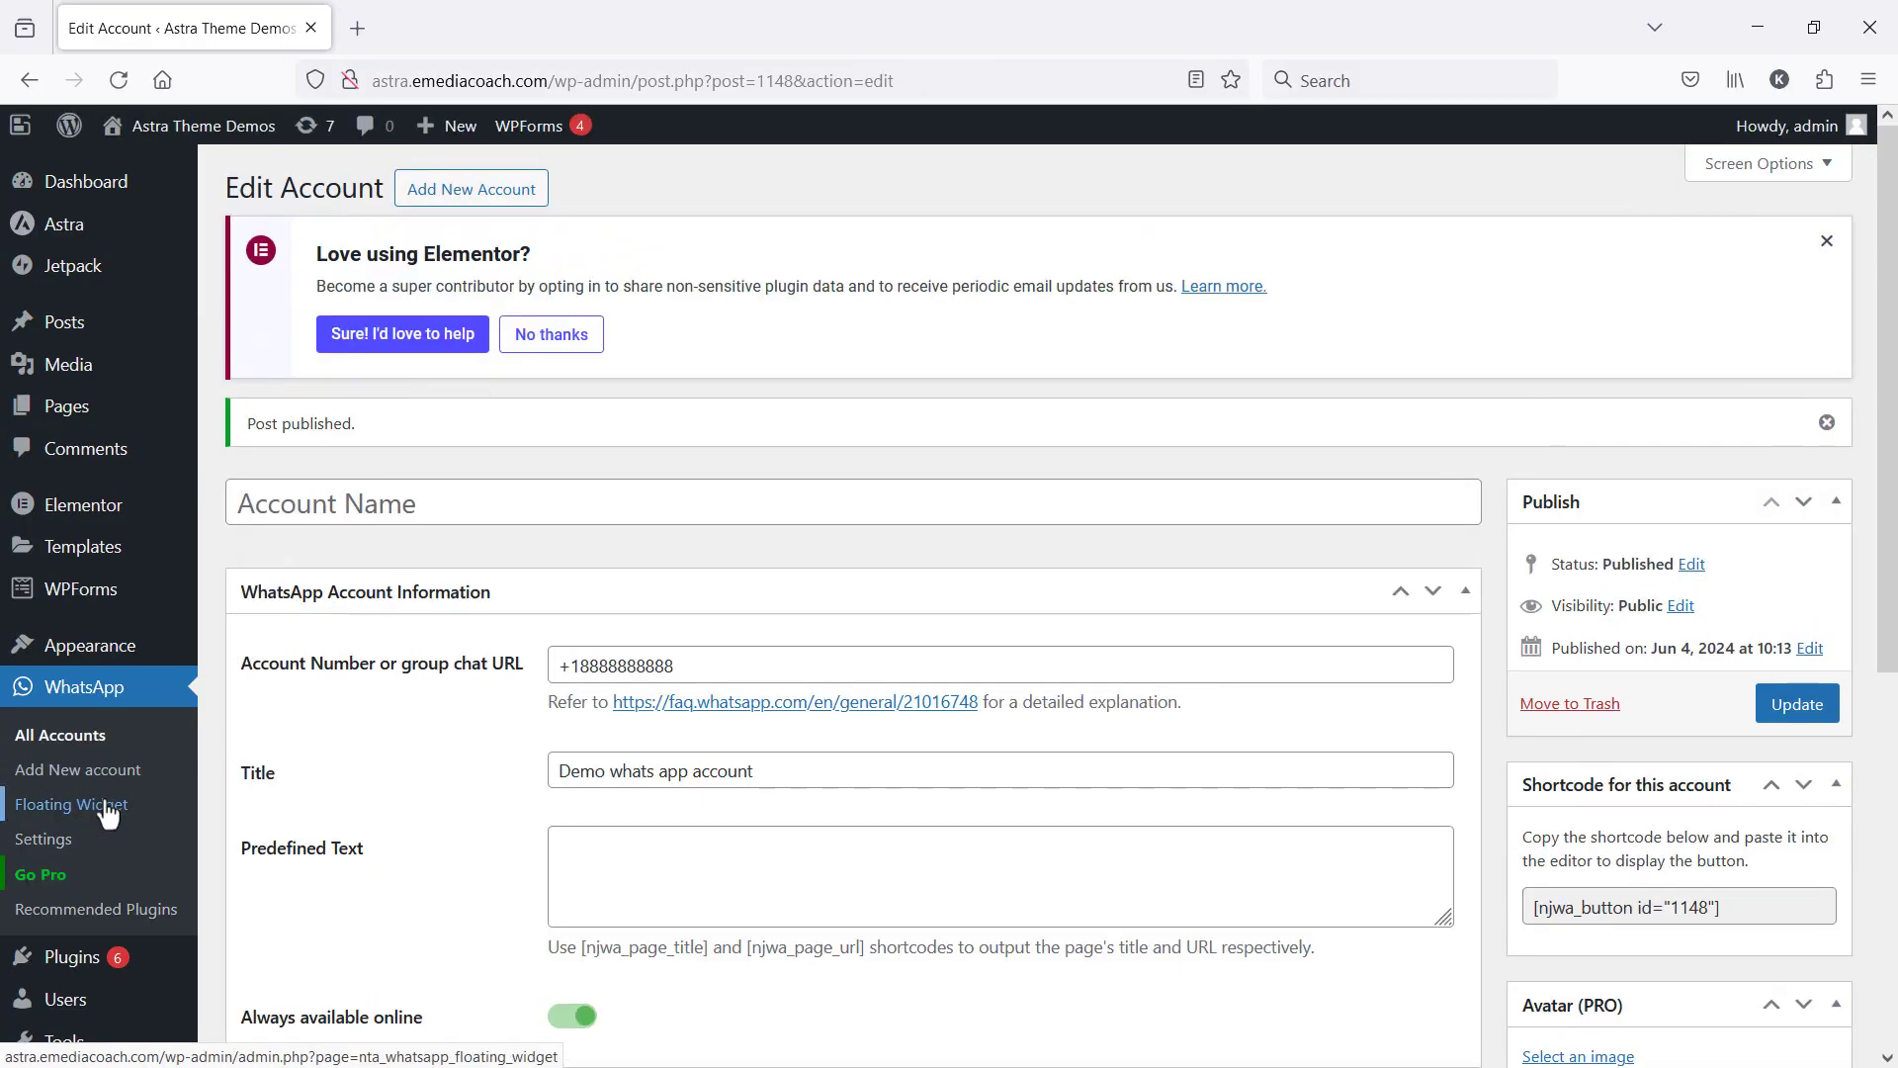
pyautogui.click(97, 817)
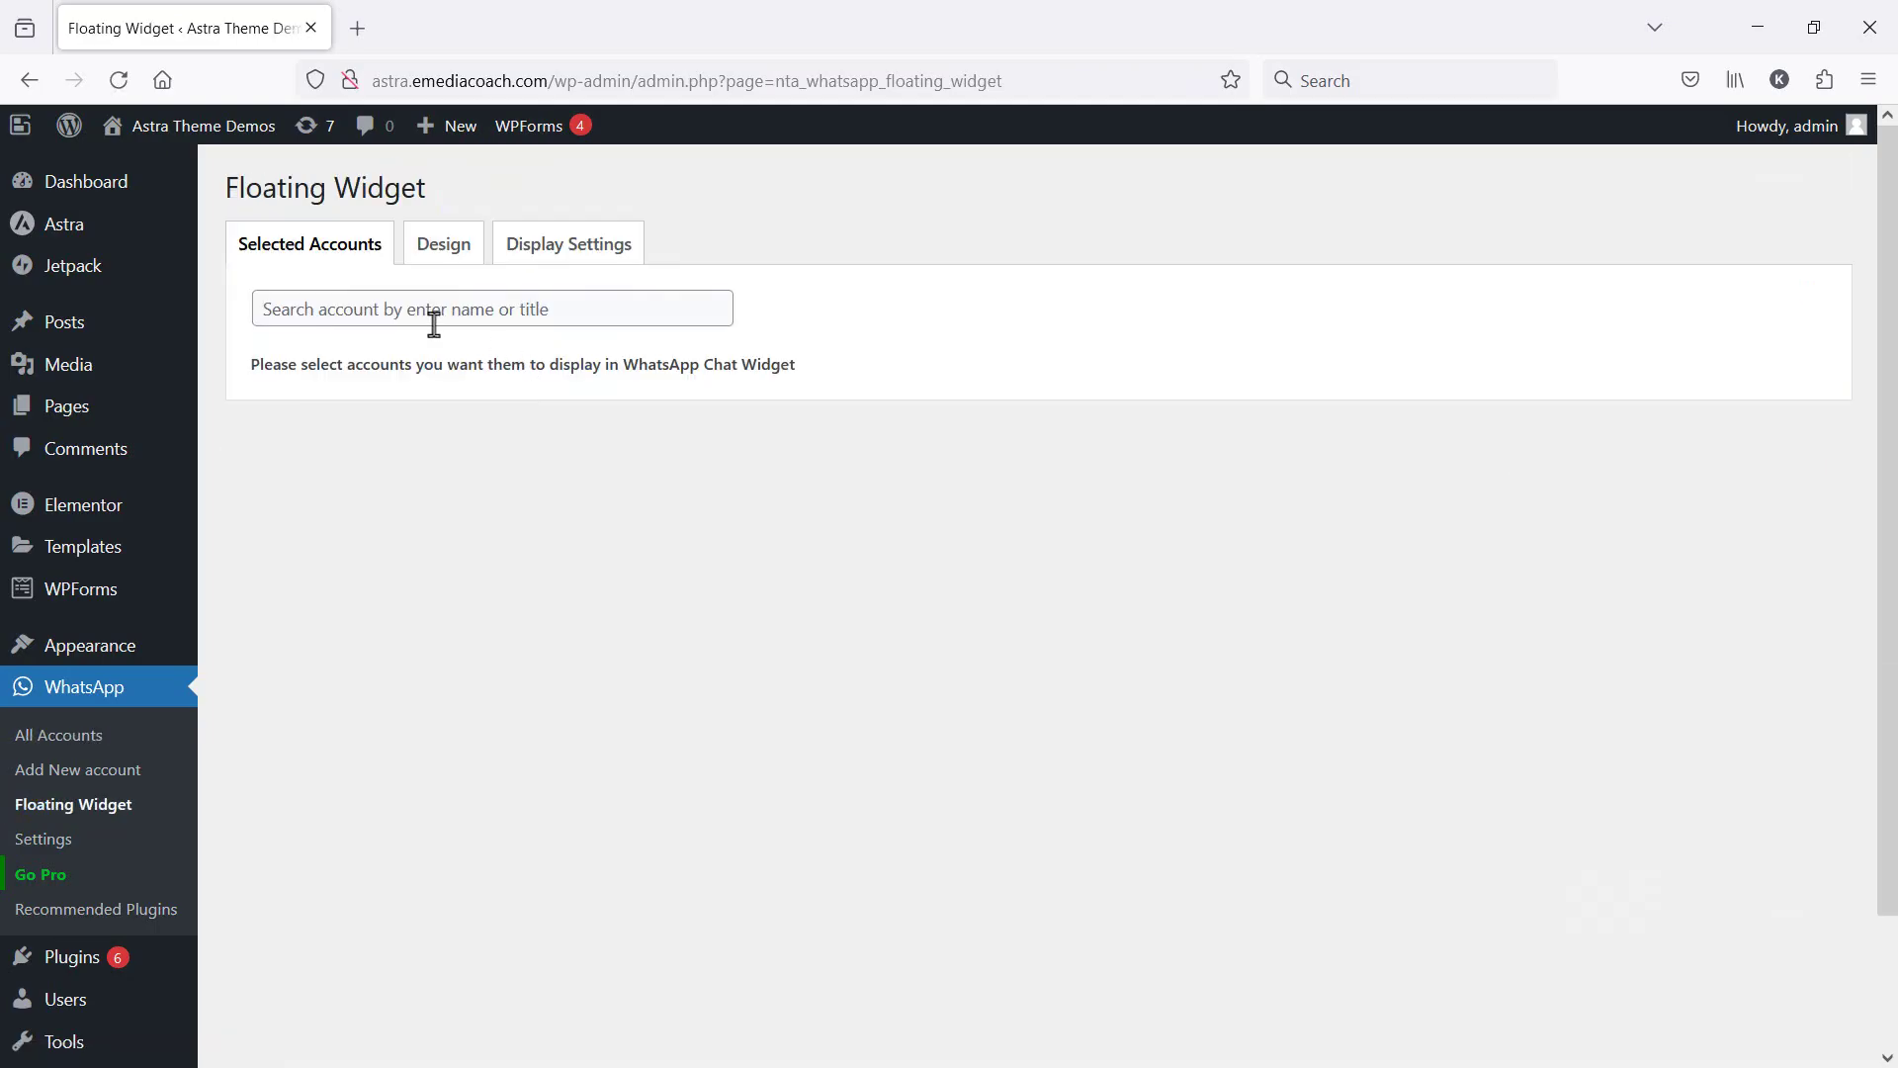
# Step: Assign Demo whats app account to the floating widget and keep the widget label enabled in Design
pyautogui.click(433, 316)
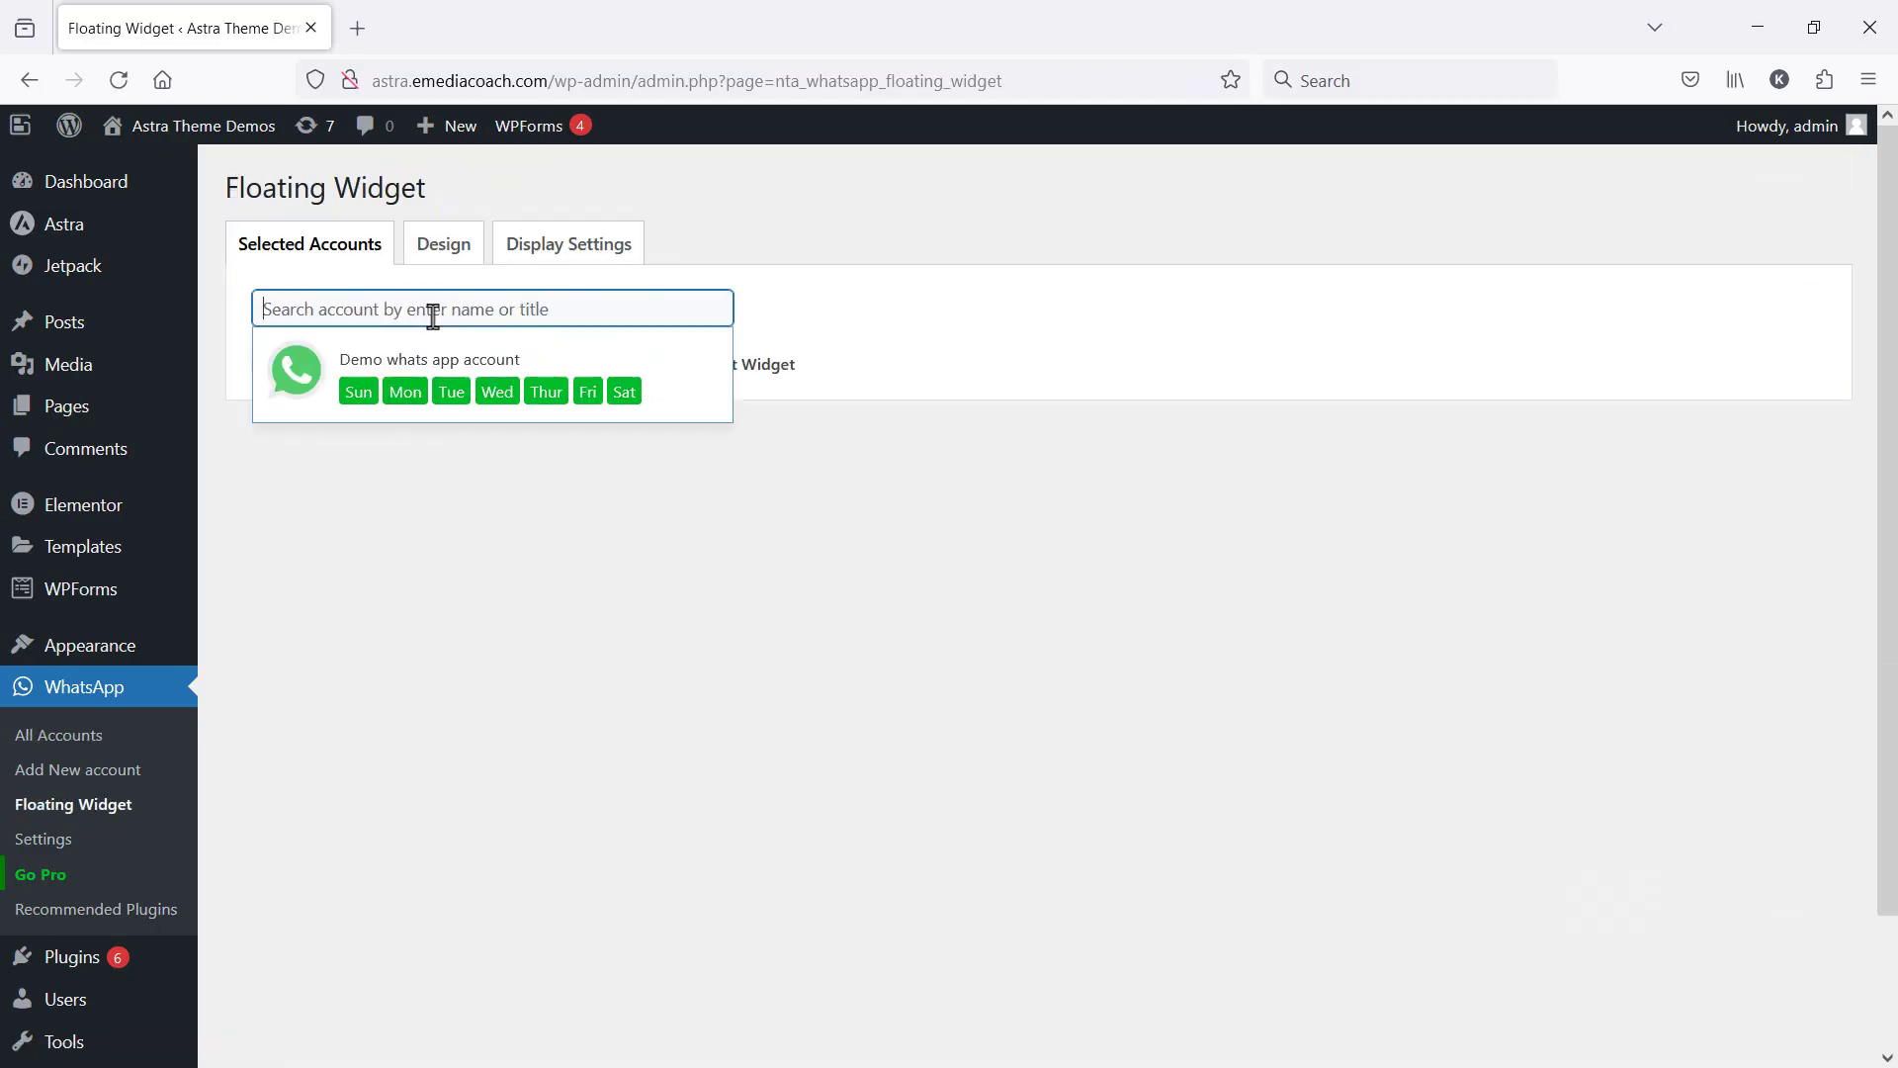
pyautogui.click(446, 368)
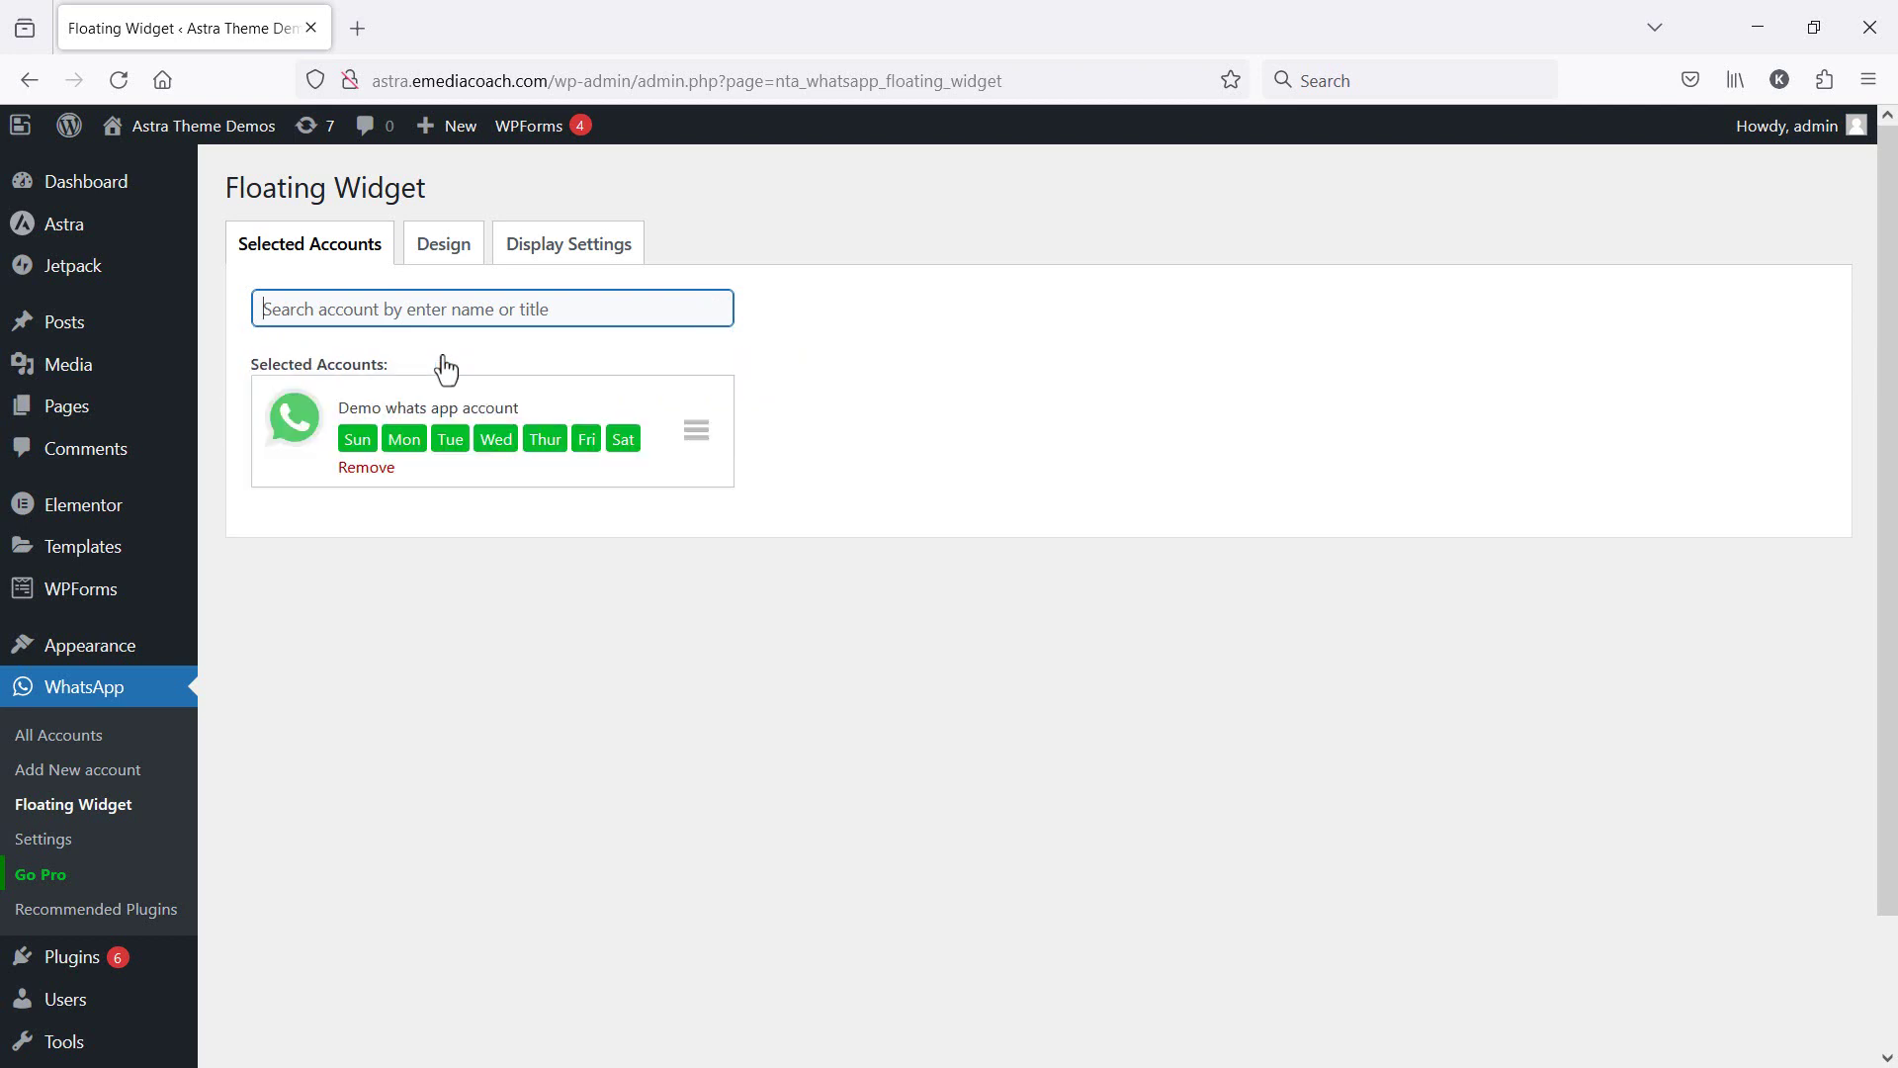
pyautogui.click(453, 259)
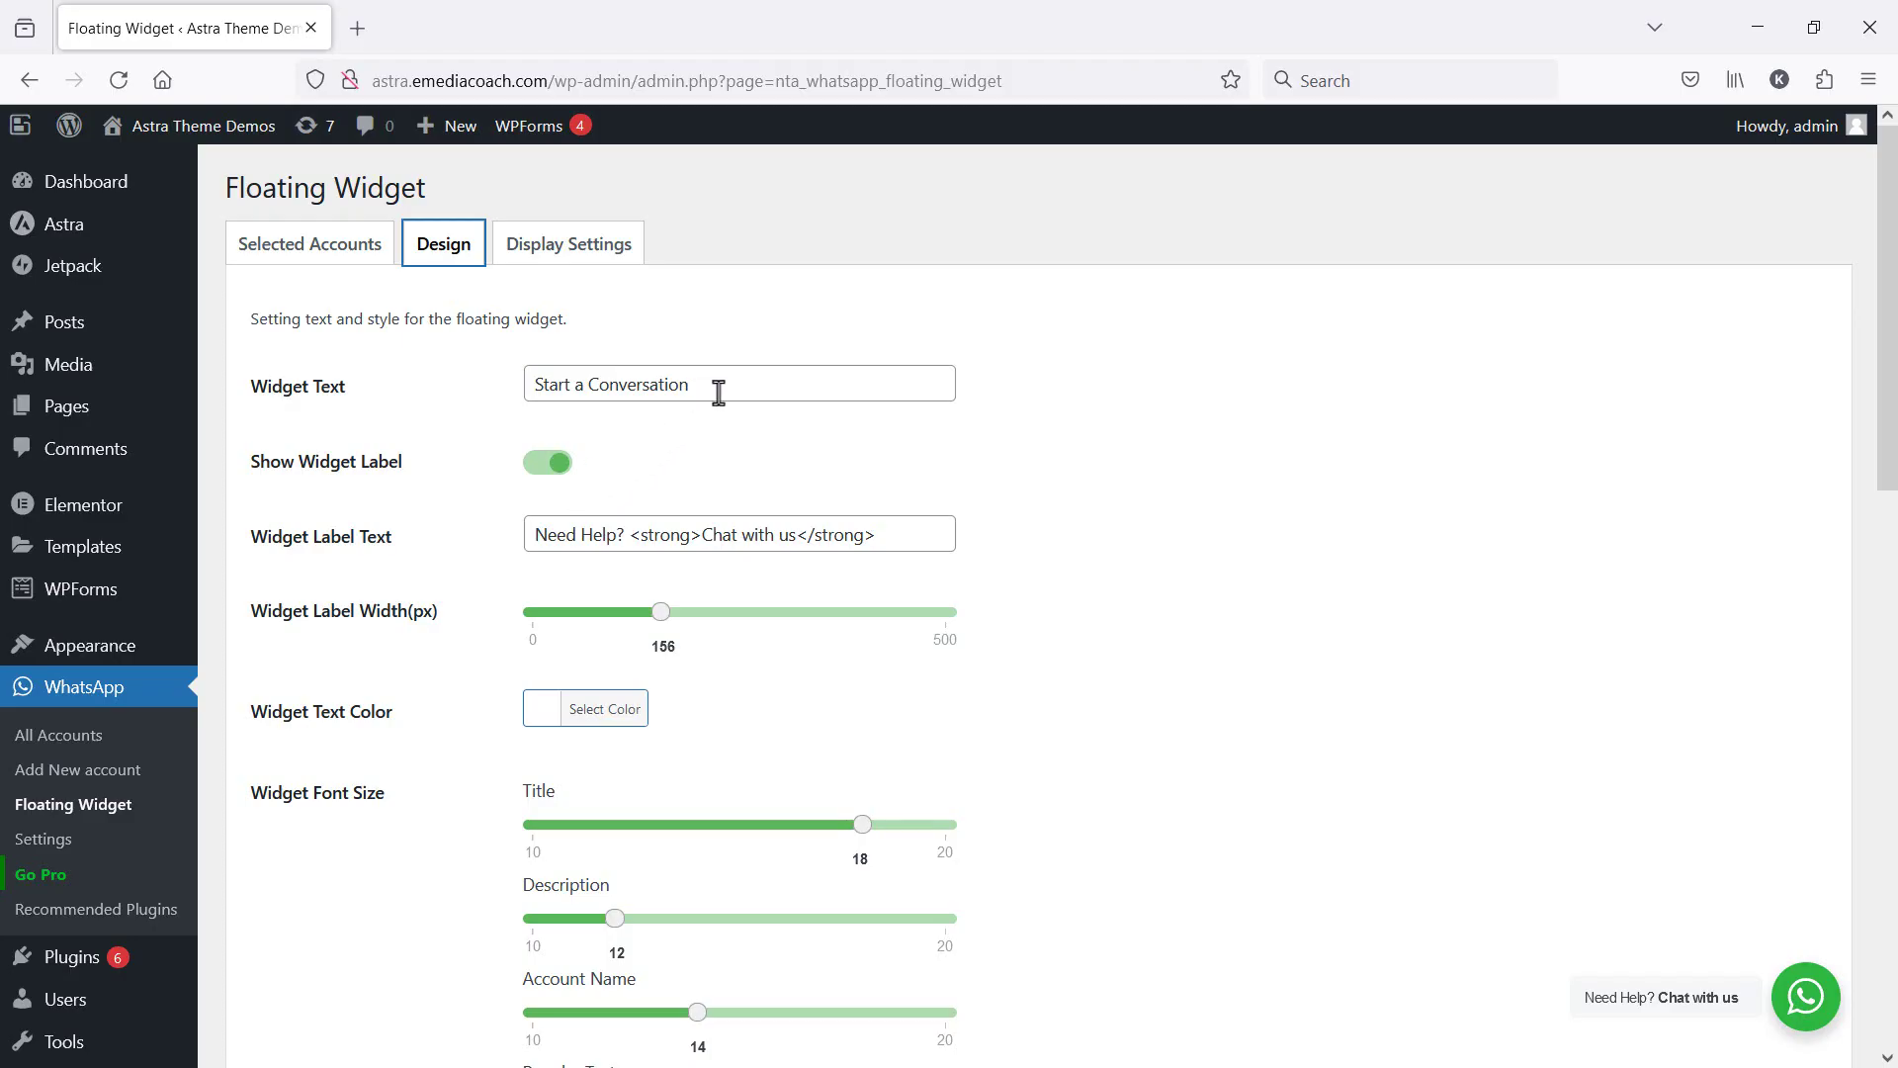
pyautogui.click(554, 465)
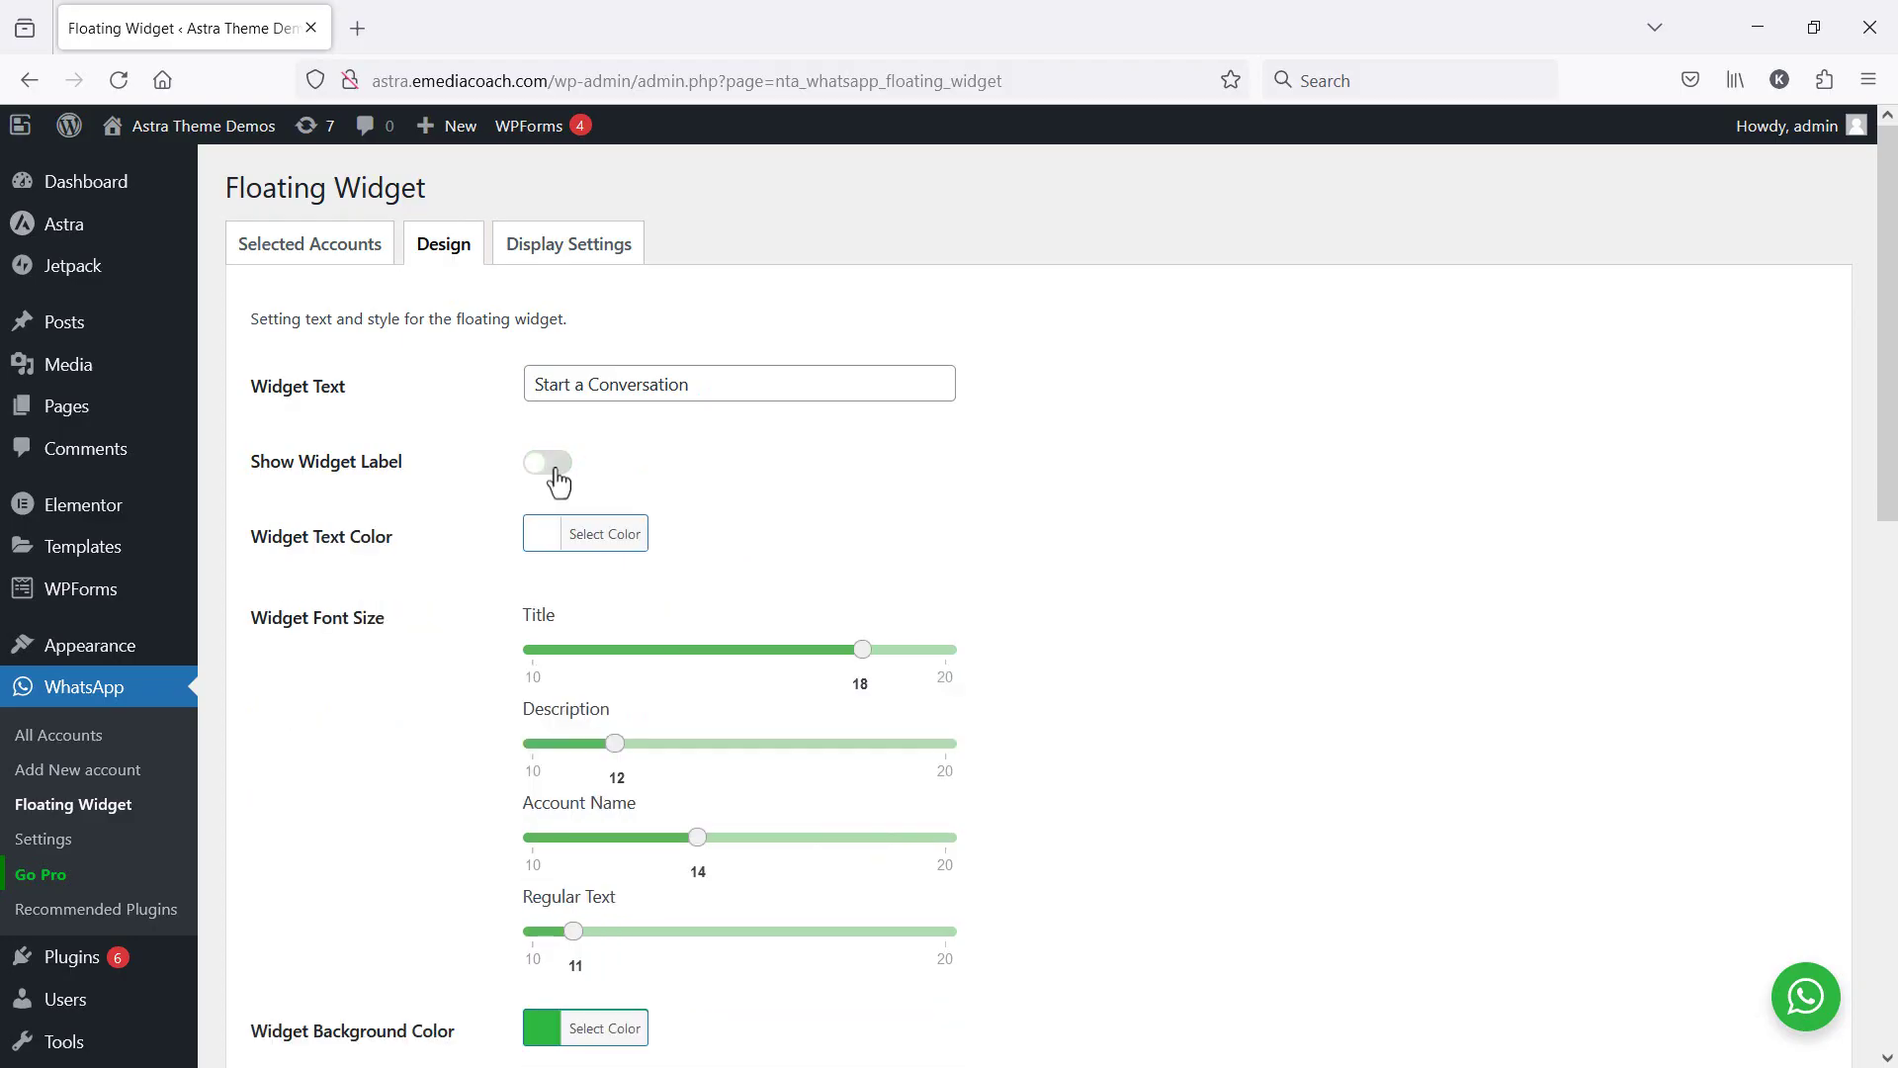
pyautogui.click(553, 465)
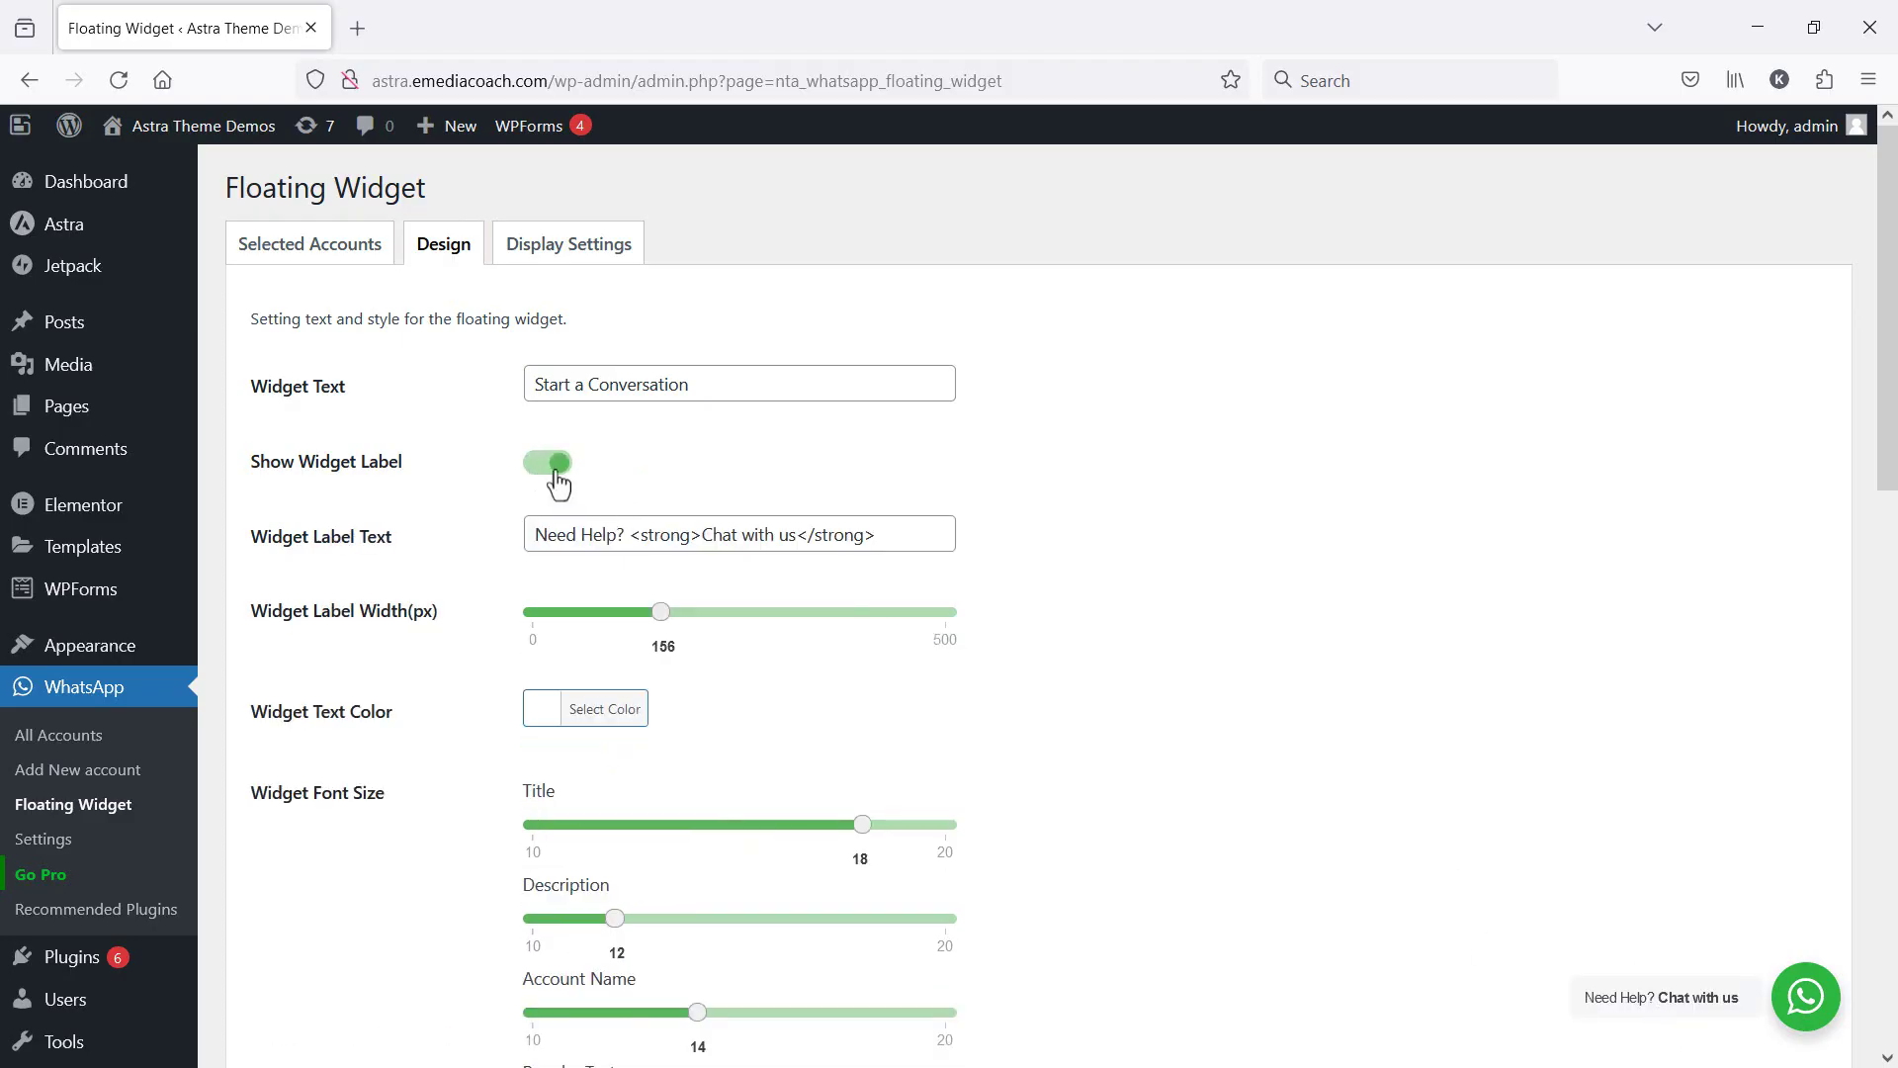
# Step: Change the widget label text to 'We can help? Message Us' and widen the label to 166 px
pyautogui.click(555, 472)
pyautogui.click(556, 473)
pyautogui.moveTo(620, 535); pyautogui.dragTo(511, 535)
pyautogui.write('We can h')
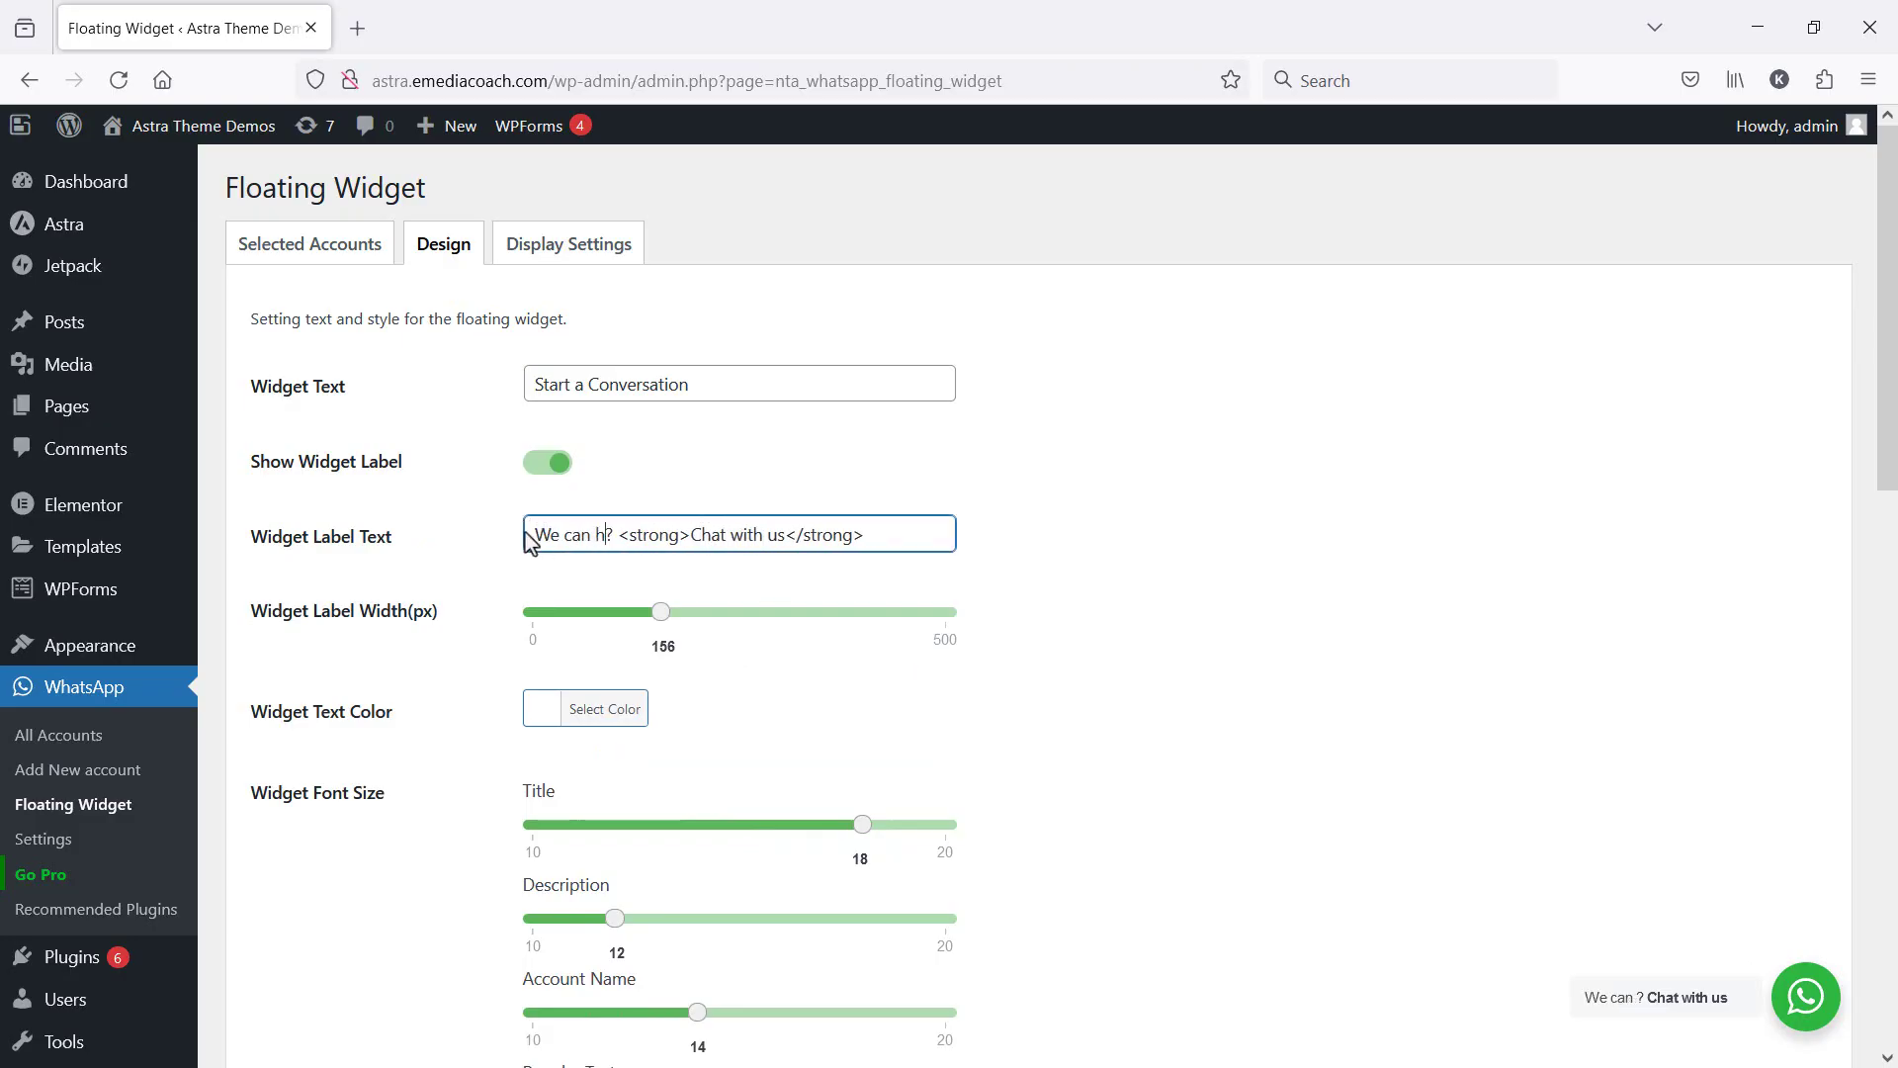
pyautogui.write('elp')
pyautogui.moveTo(809, 535); pyautogui.dragTo(713, 534)
pyautogui.write('Message Us')
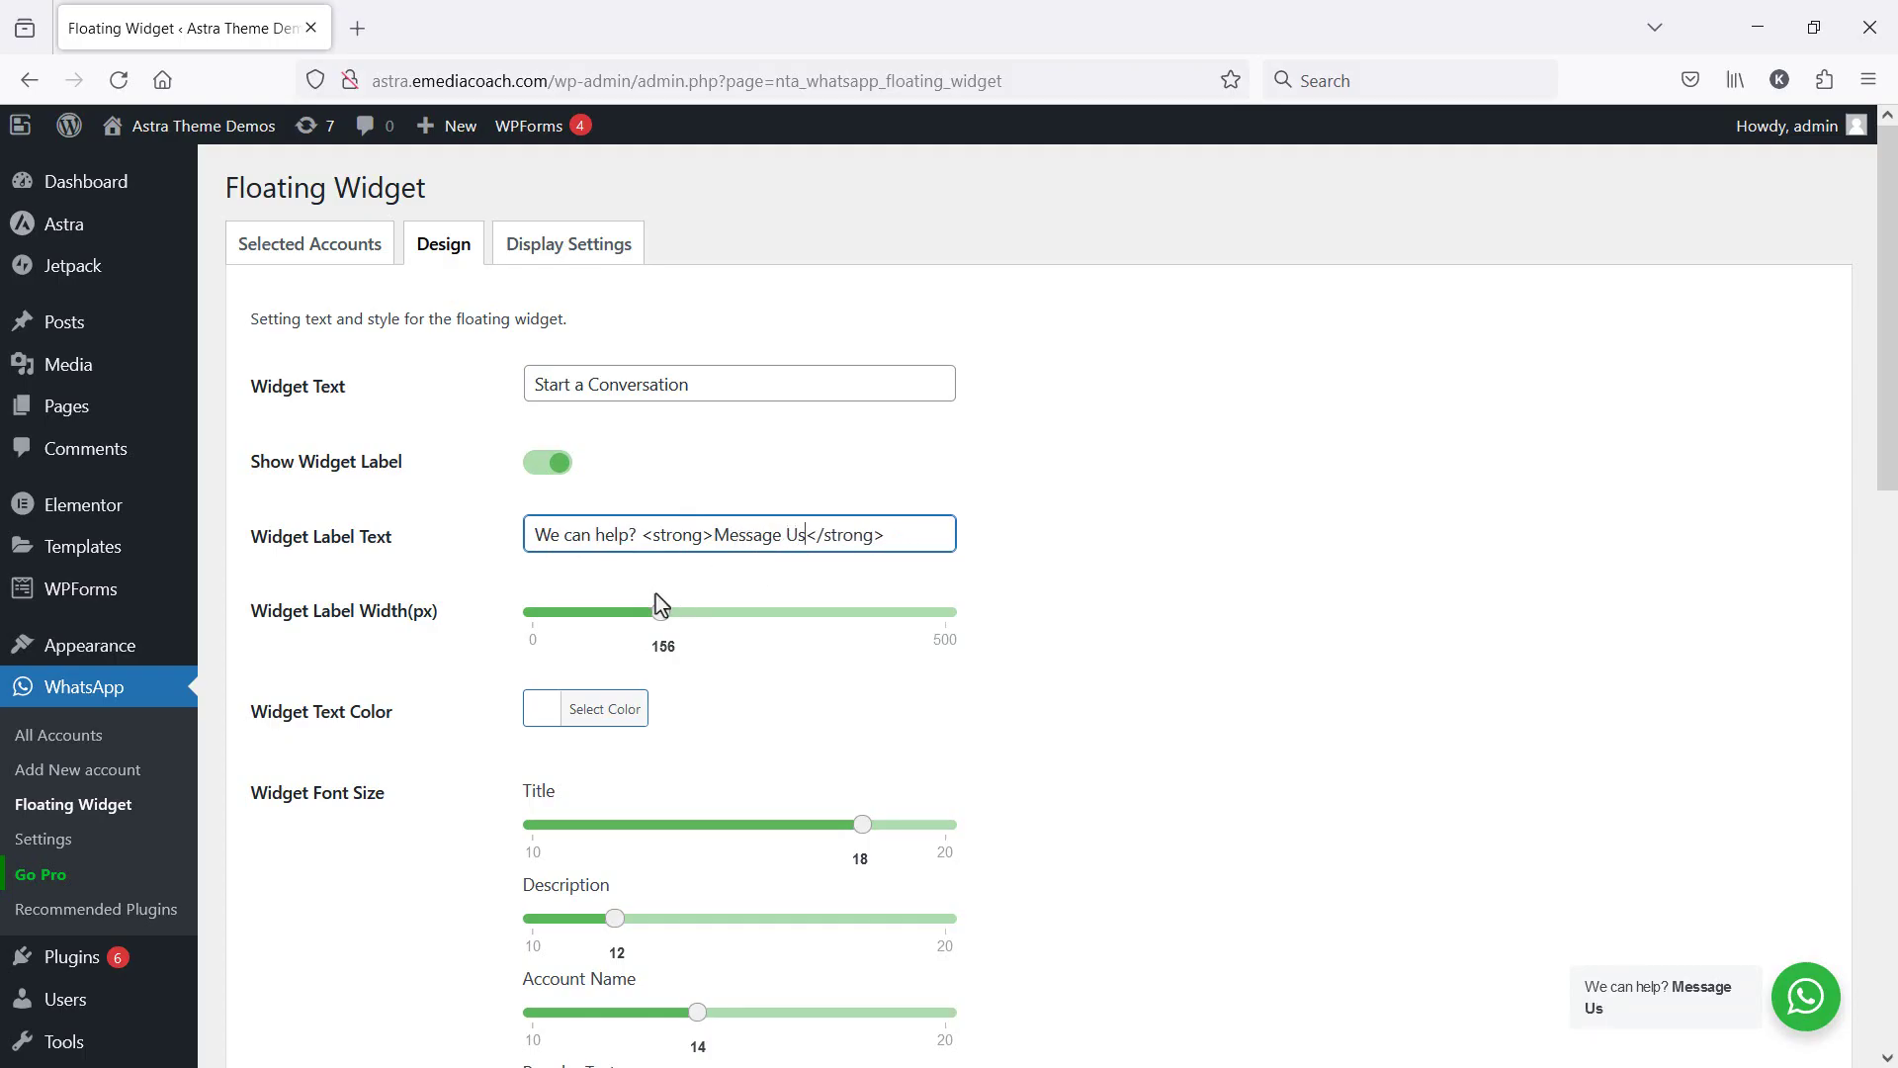
pyautogui.moveTo(658, 610)
pyautogui.mouseDown()
pyautogui.moveTo(628, 611)
pyautogui.moveTo(670, 613)
pyautogui.mouseUp()
# Step: Save the floating widget's design settings
pyautogui.scroll(-1, 553, 731)
pyautogui.scroll(-3, 821, 633)
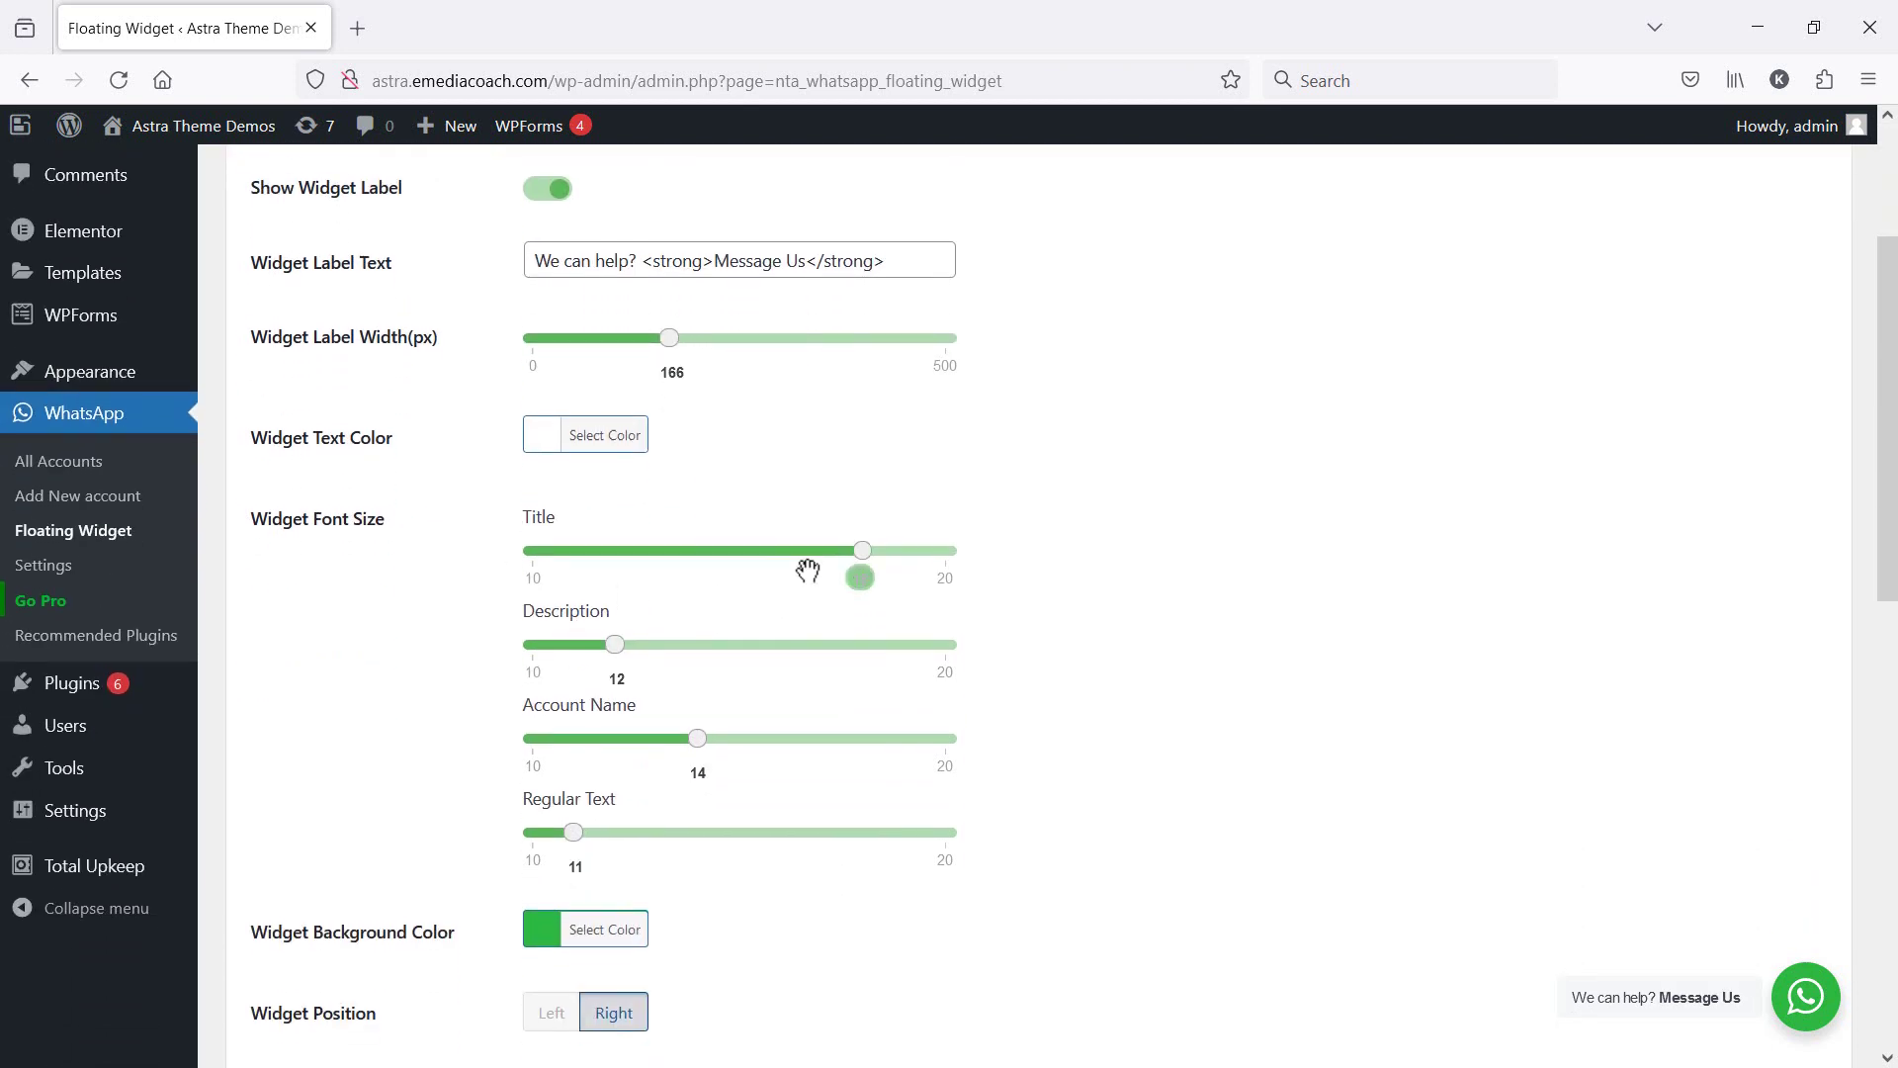
pyautogui.scroll(-3, 682, 657)
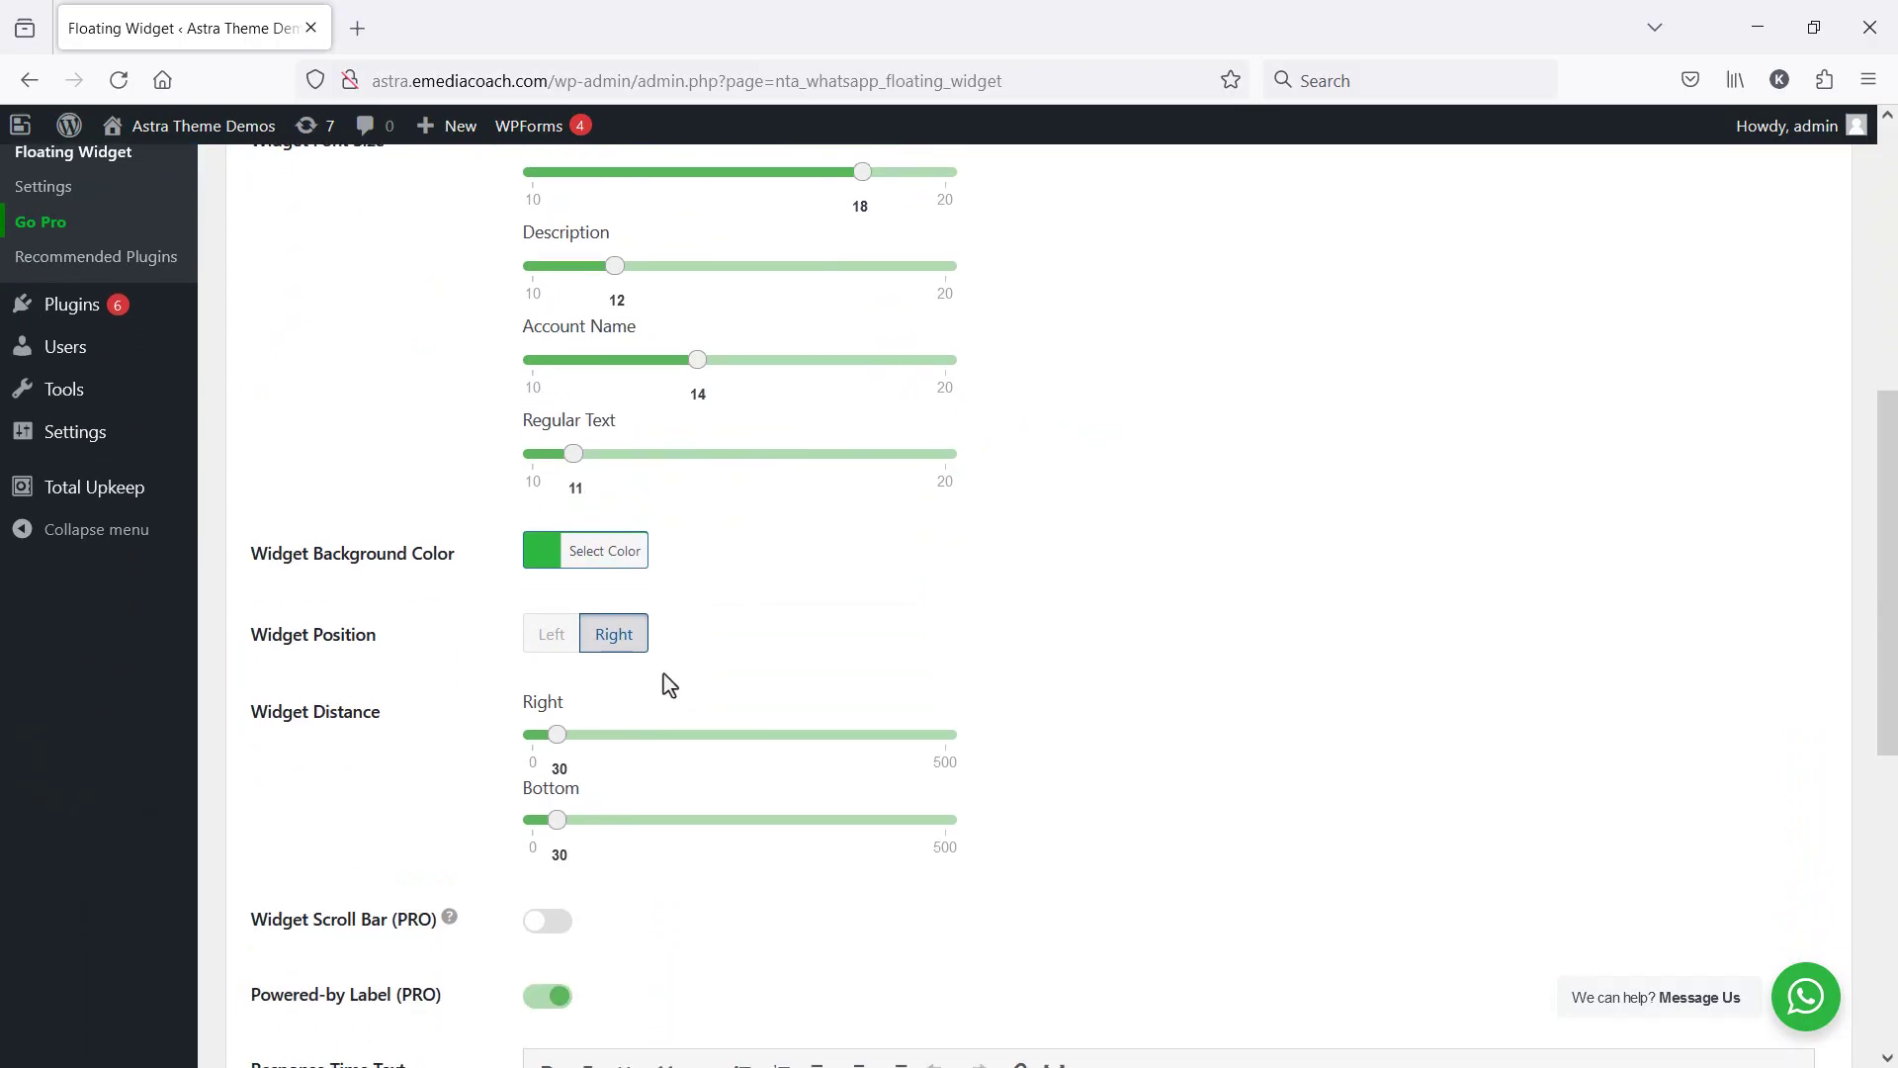
pyautogui.scroll(-3, 771, 643)
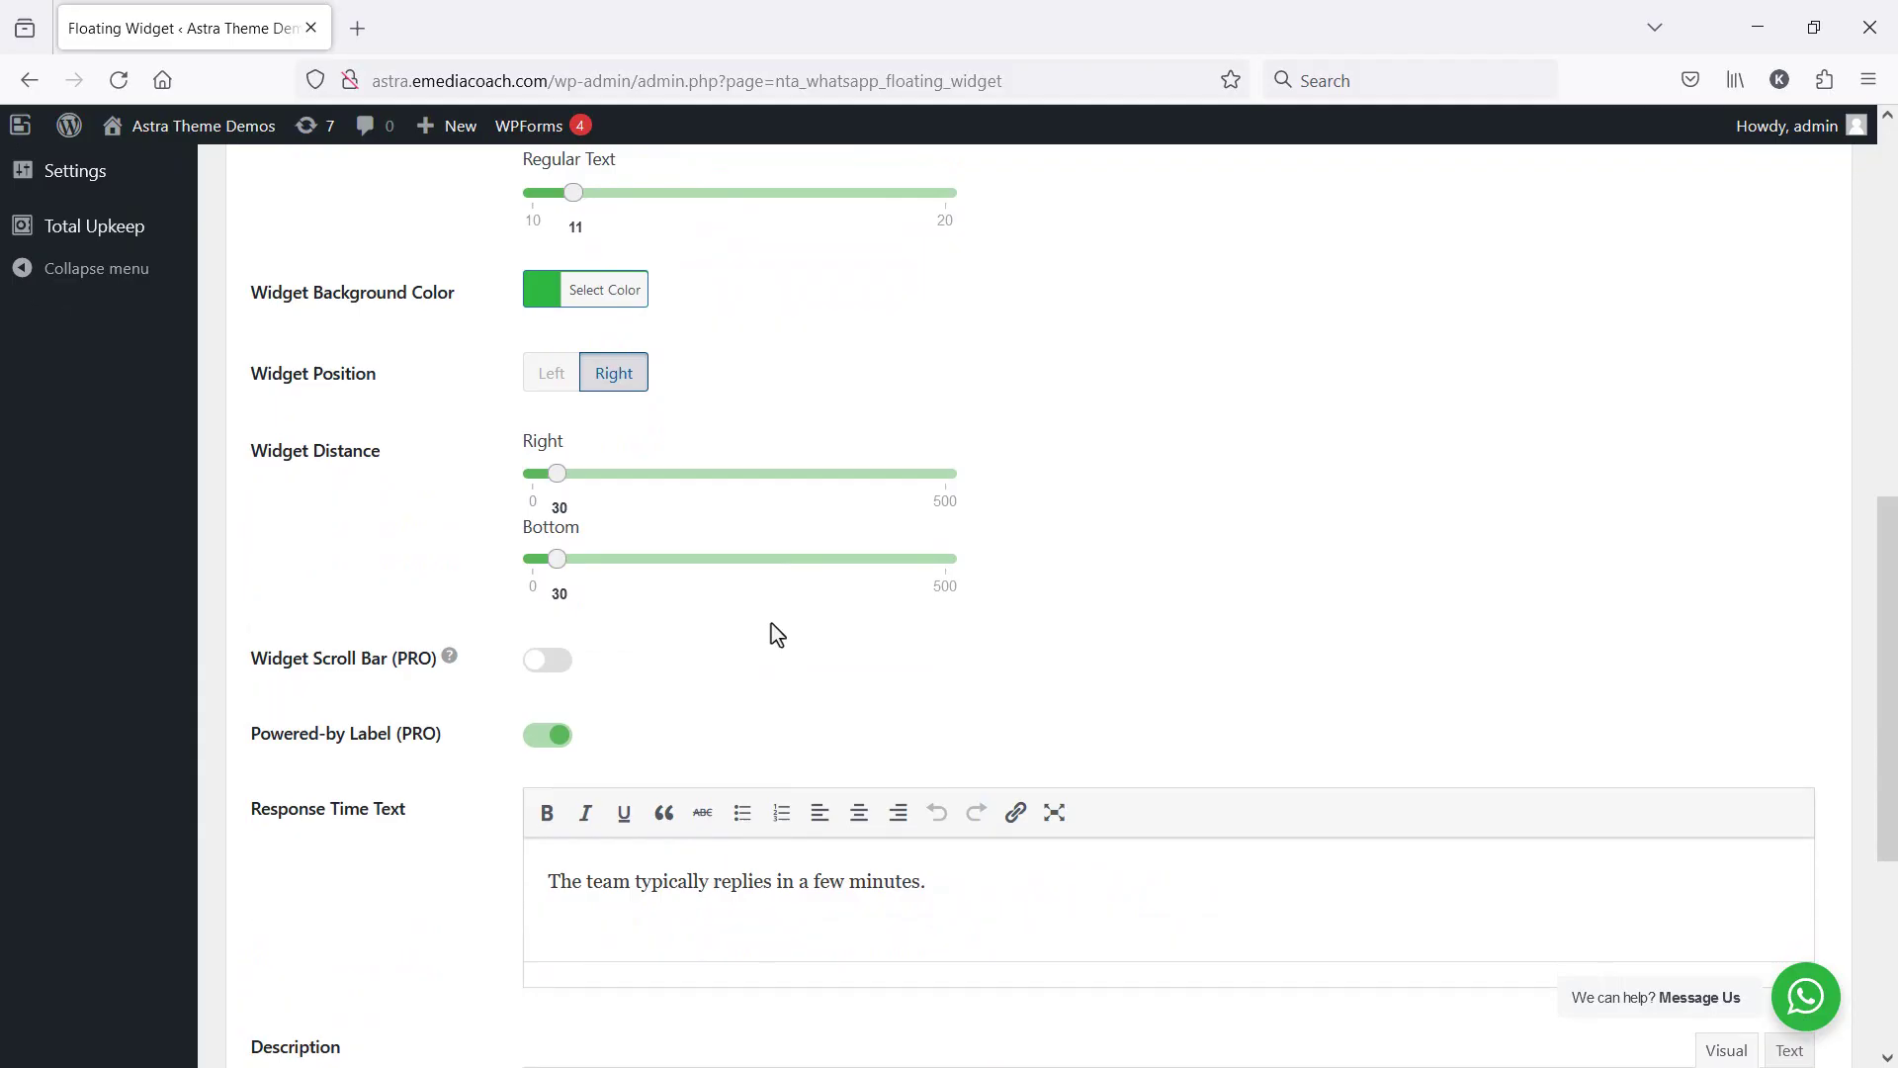
pyautogui.scroll(-3, 771, 624)
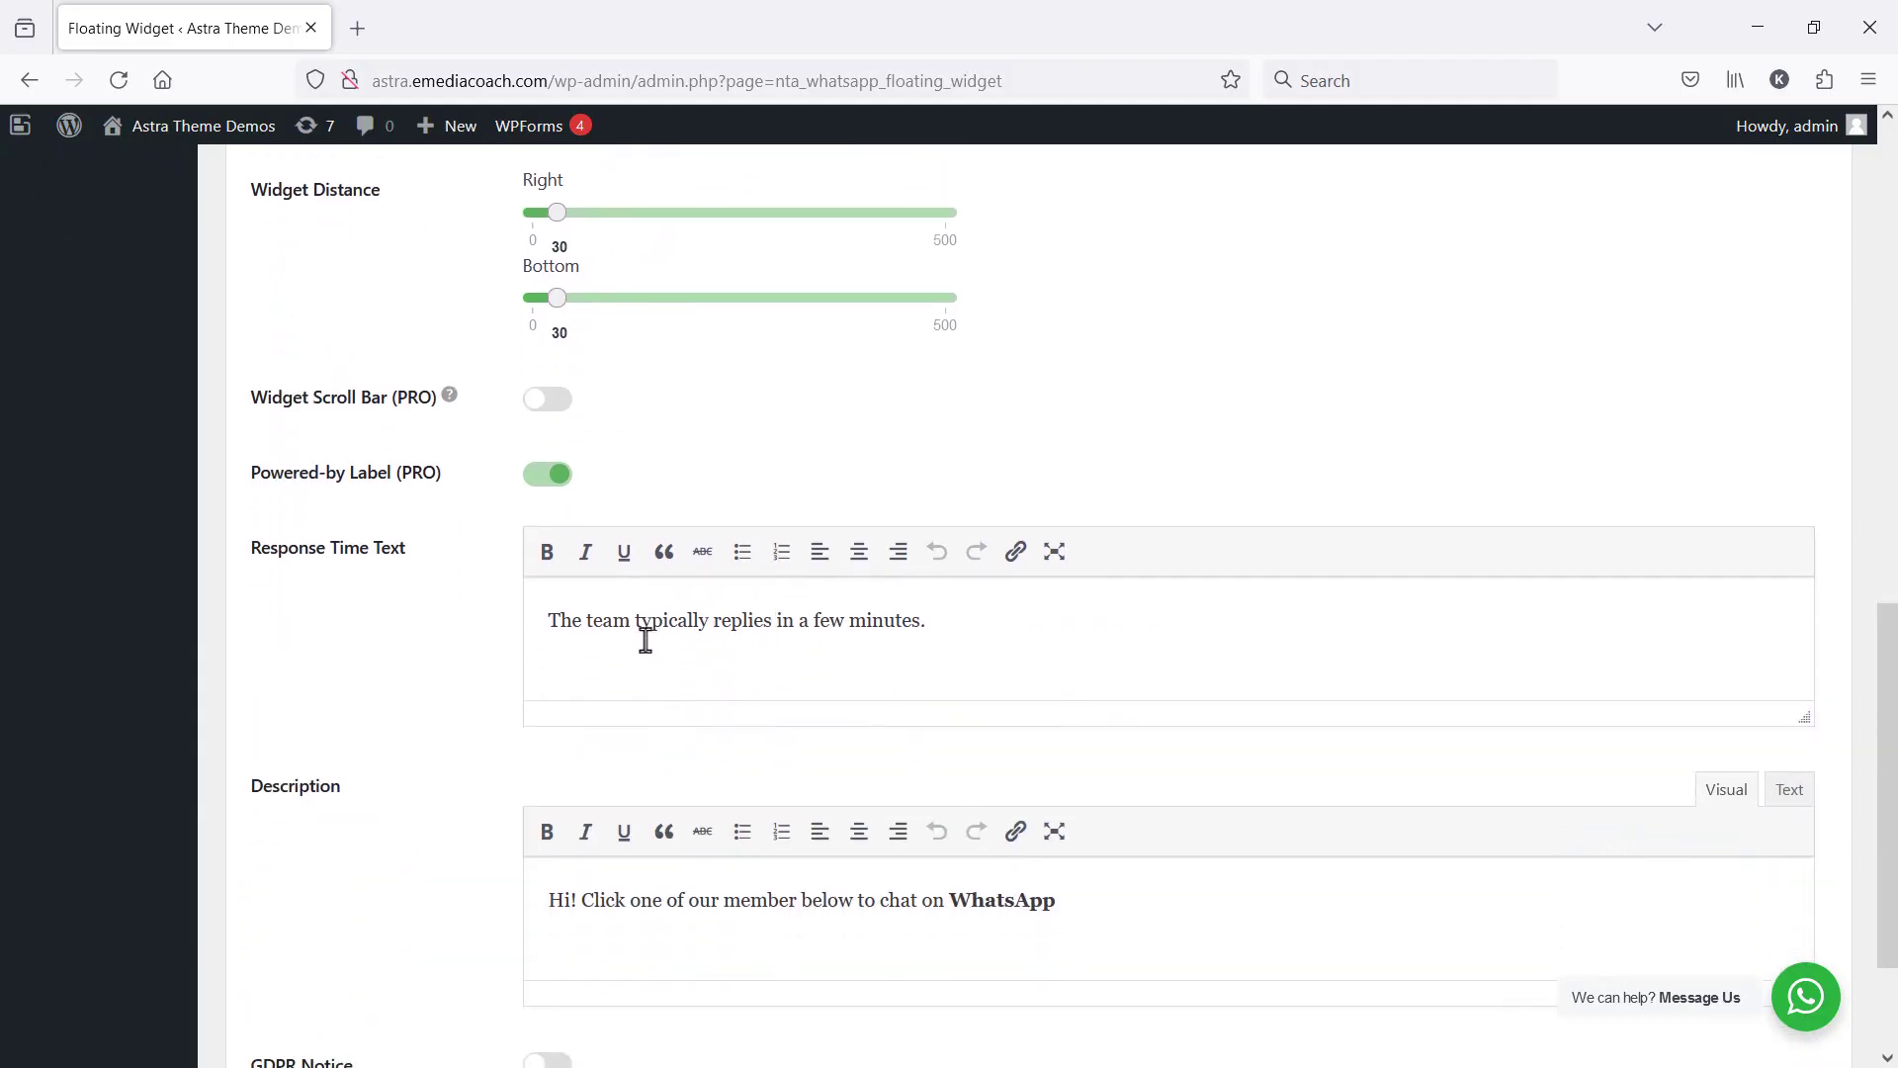
pyautogui.scroll(-3, 649, 640)
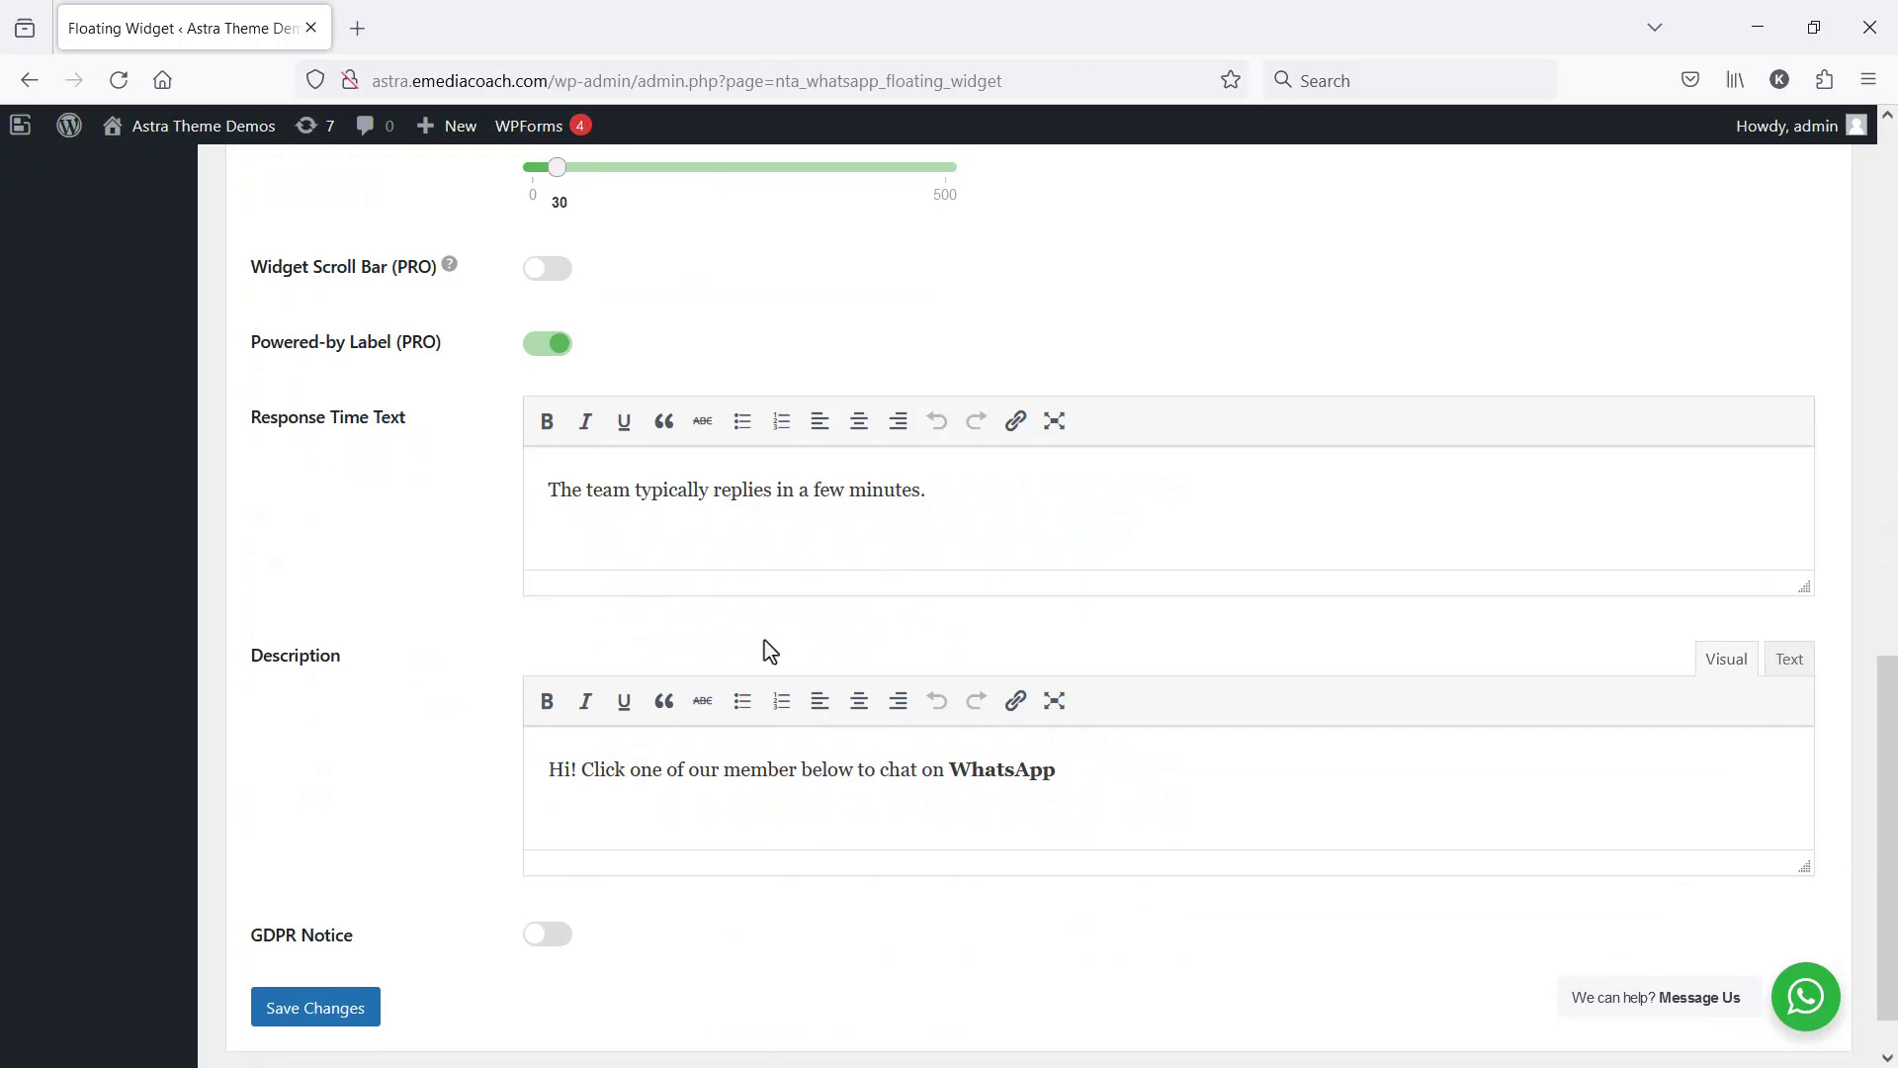
pyautogui.click(327, 1013)
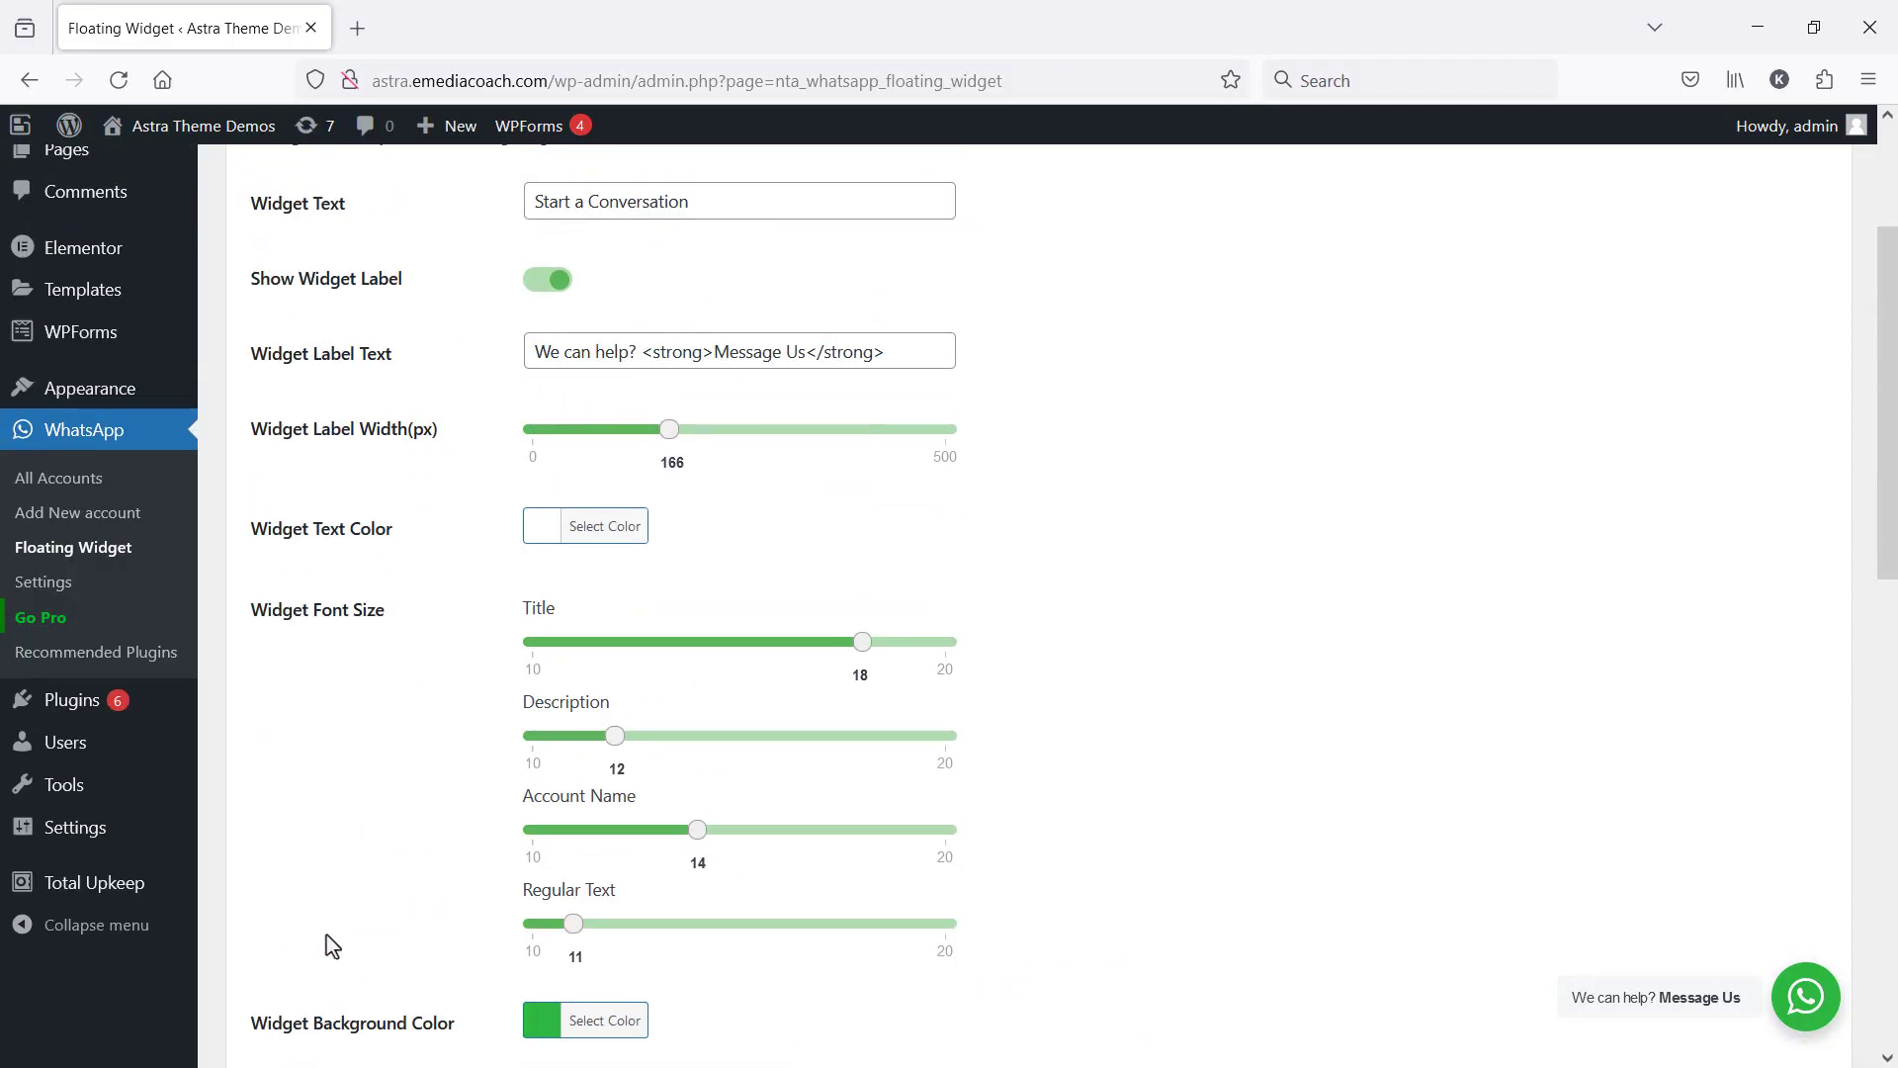
# Step: Save Display Settings with the widget shown on desktop and mobile across all pages and posts
pyautogui.scroll(3, 593, 262)
pyautogui.click(596, 259)
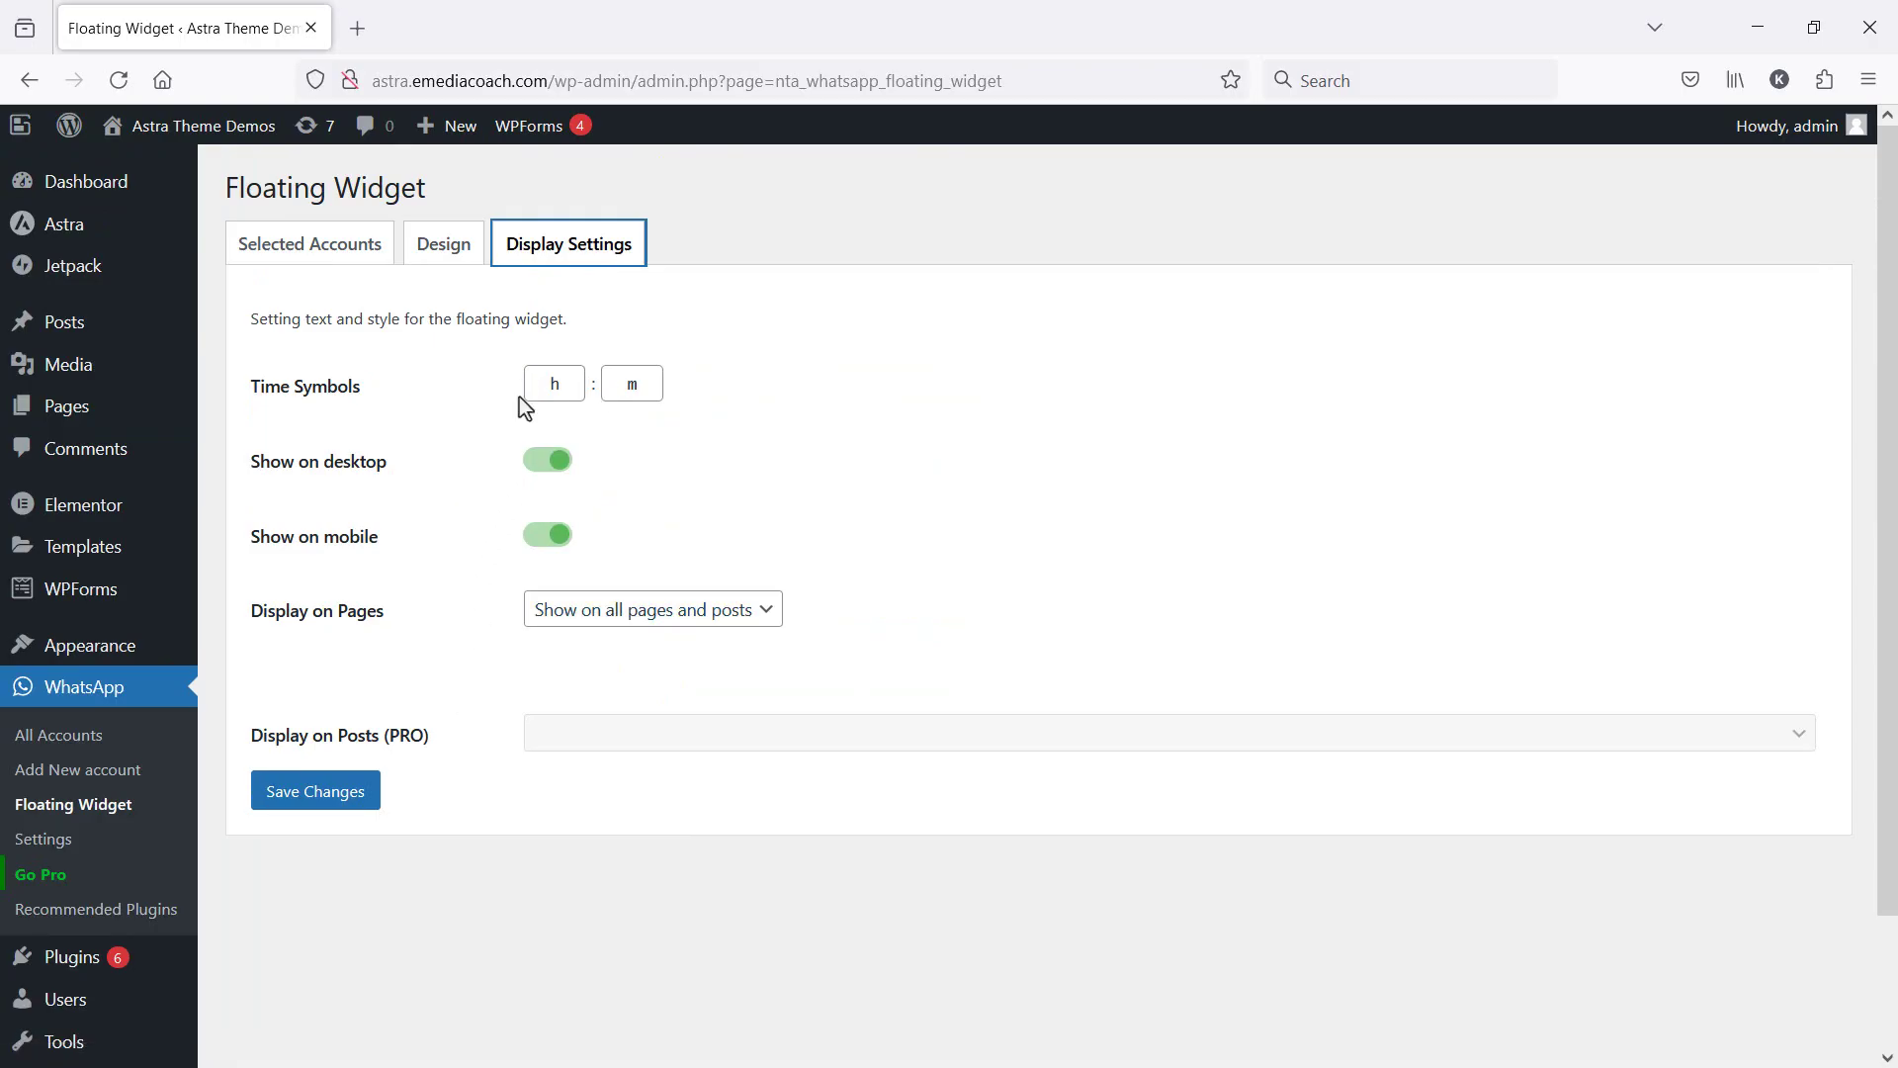
pyautogui.click(551, 467)
pyautogui.click(553, 469)
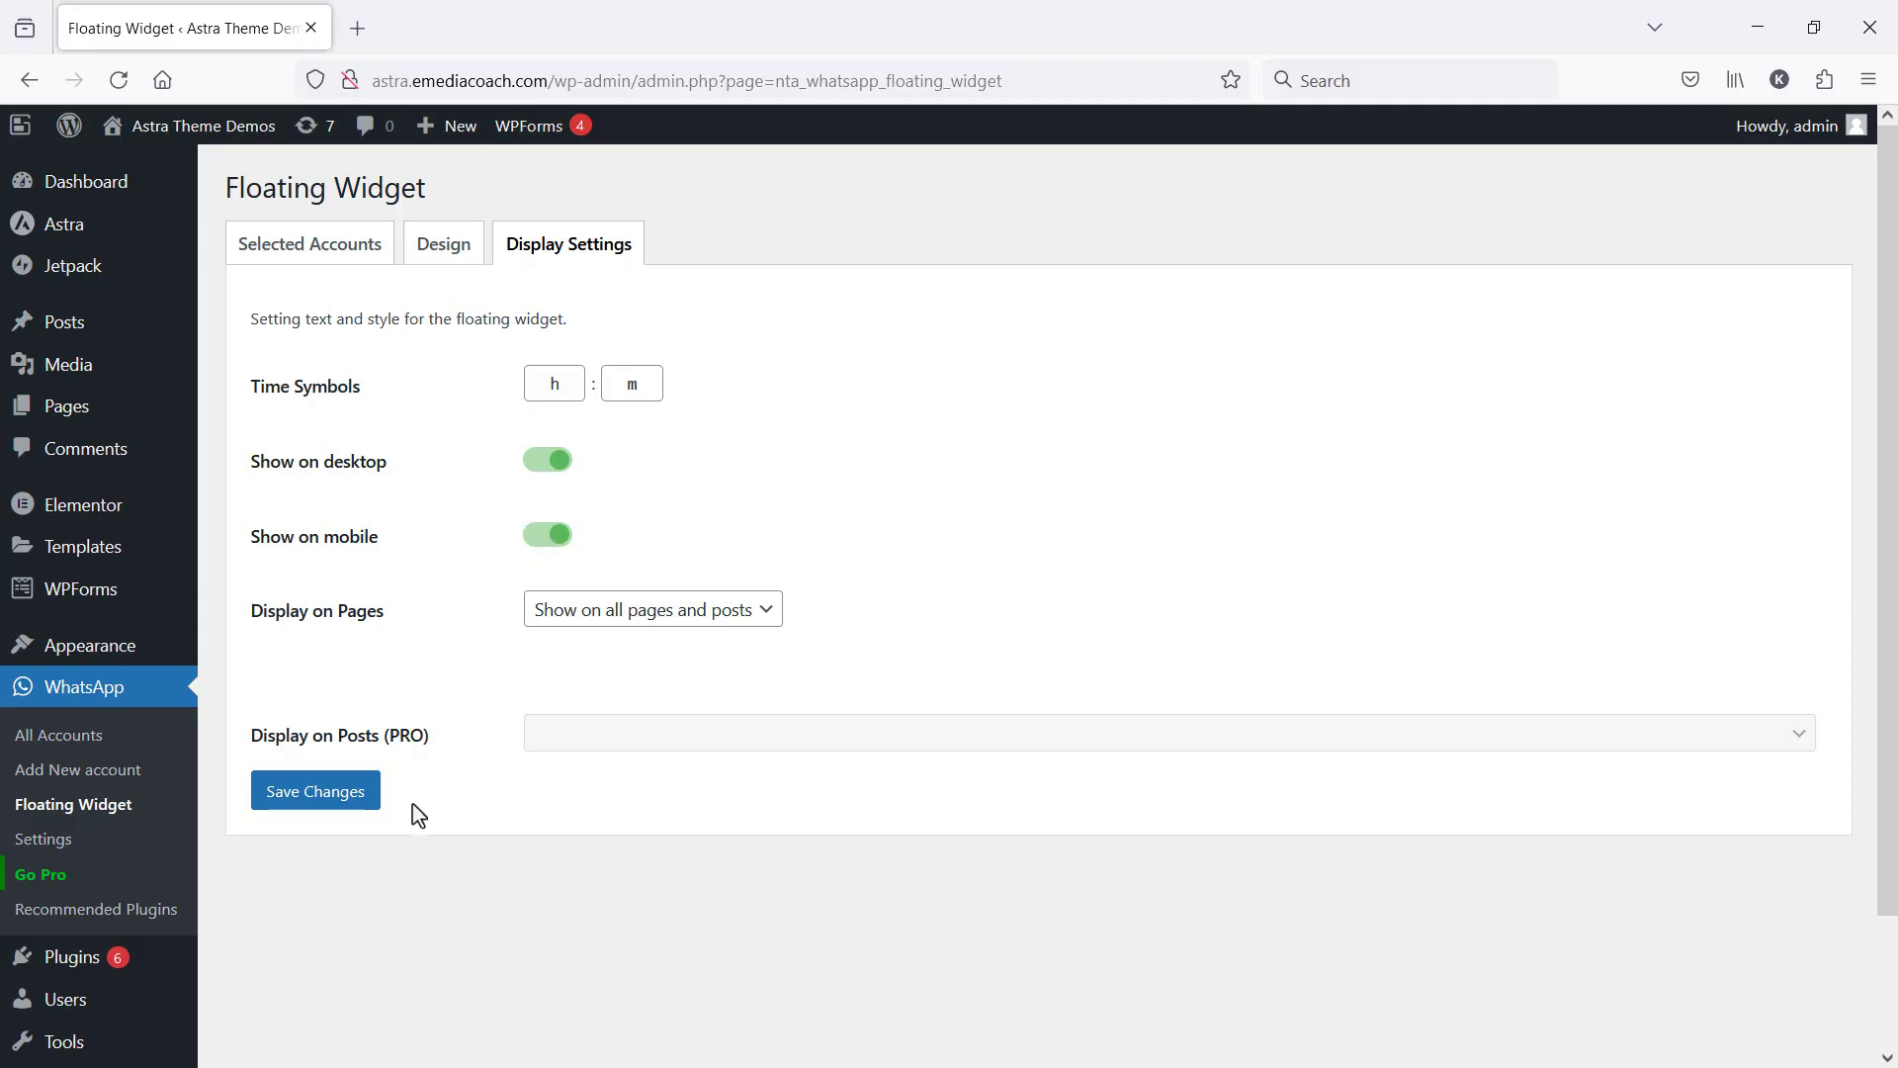
pyautogui.click(332, 799)
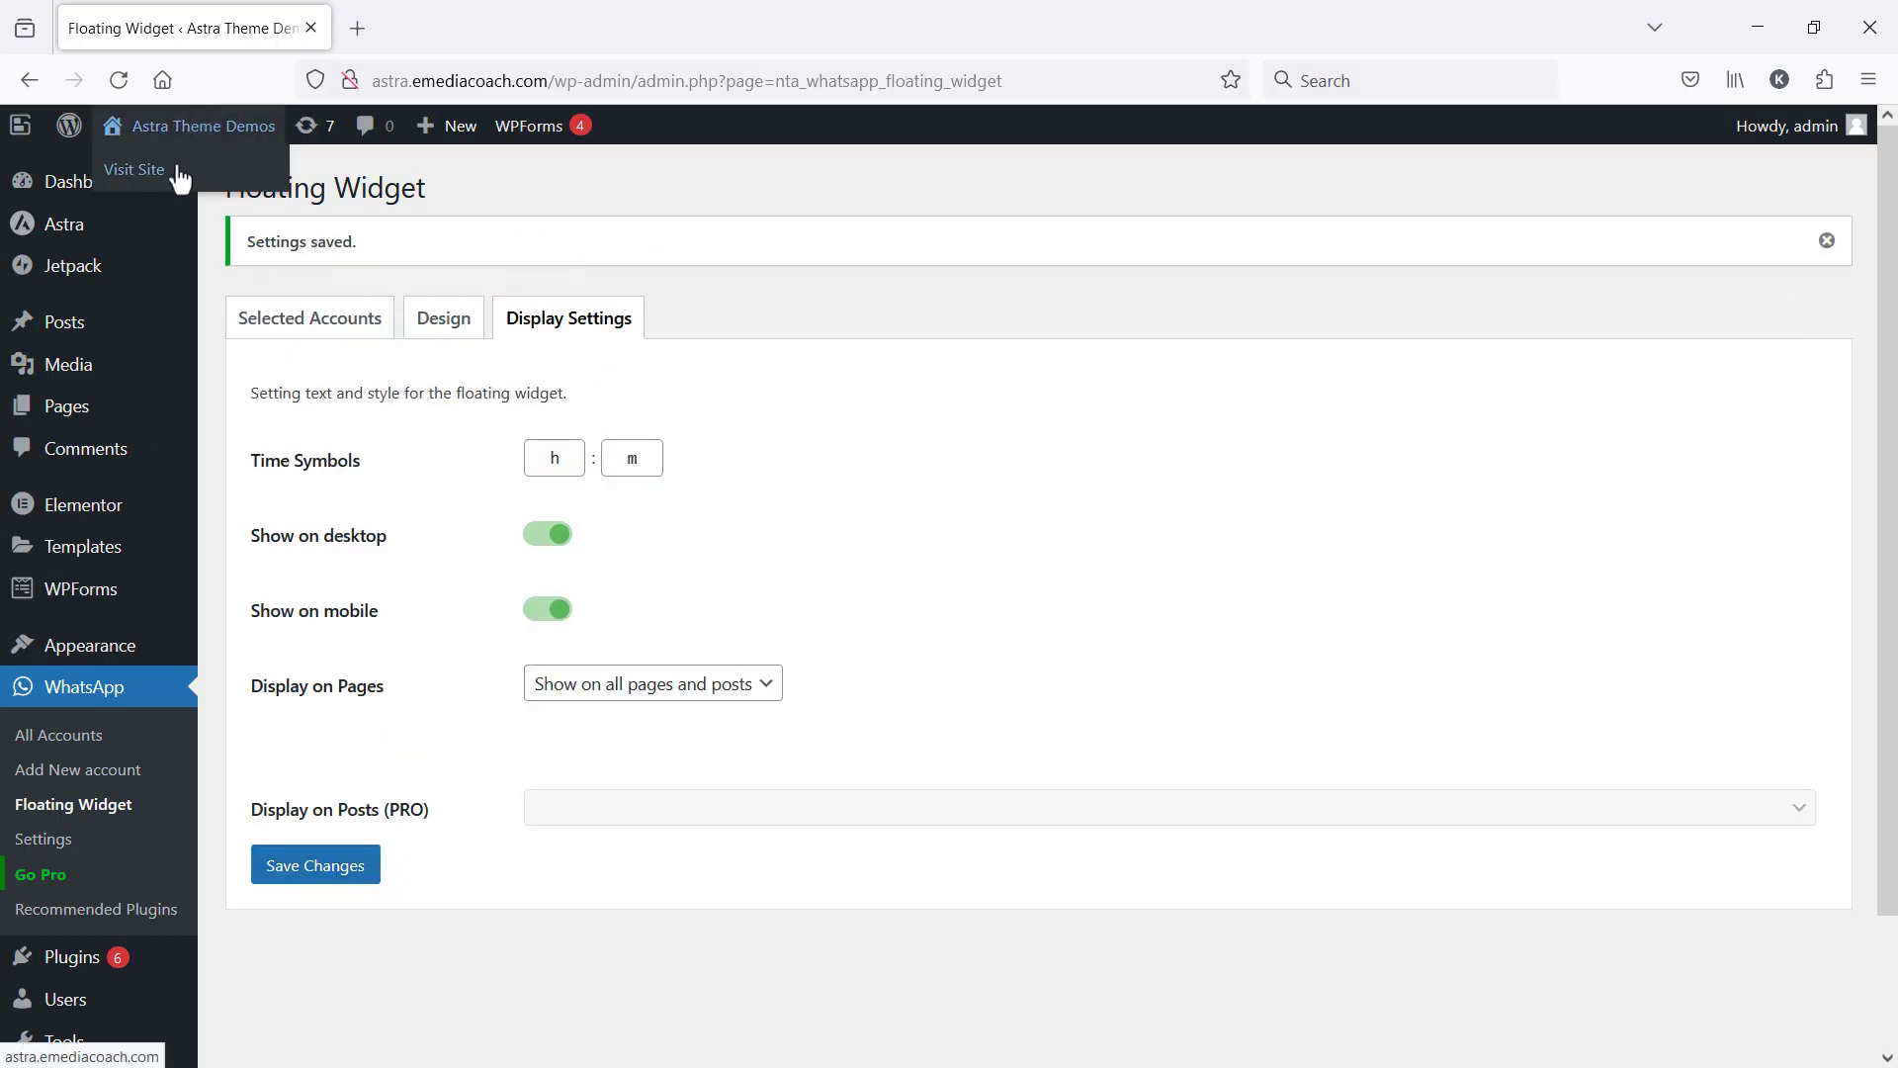
# Step: Open the live site in a new browser tab
pyautogui.rightClick(190, 166)
pyautogui.click(225, 193)
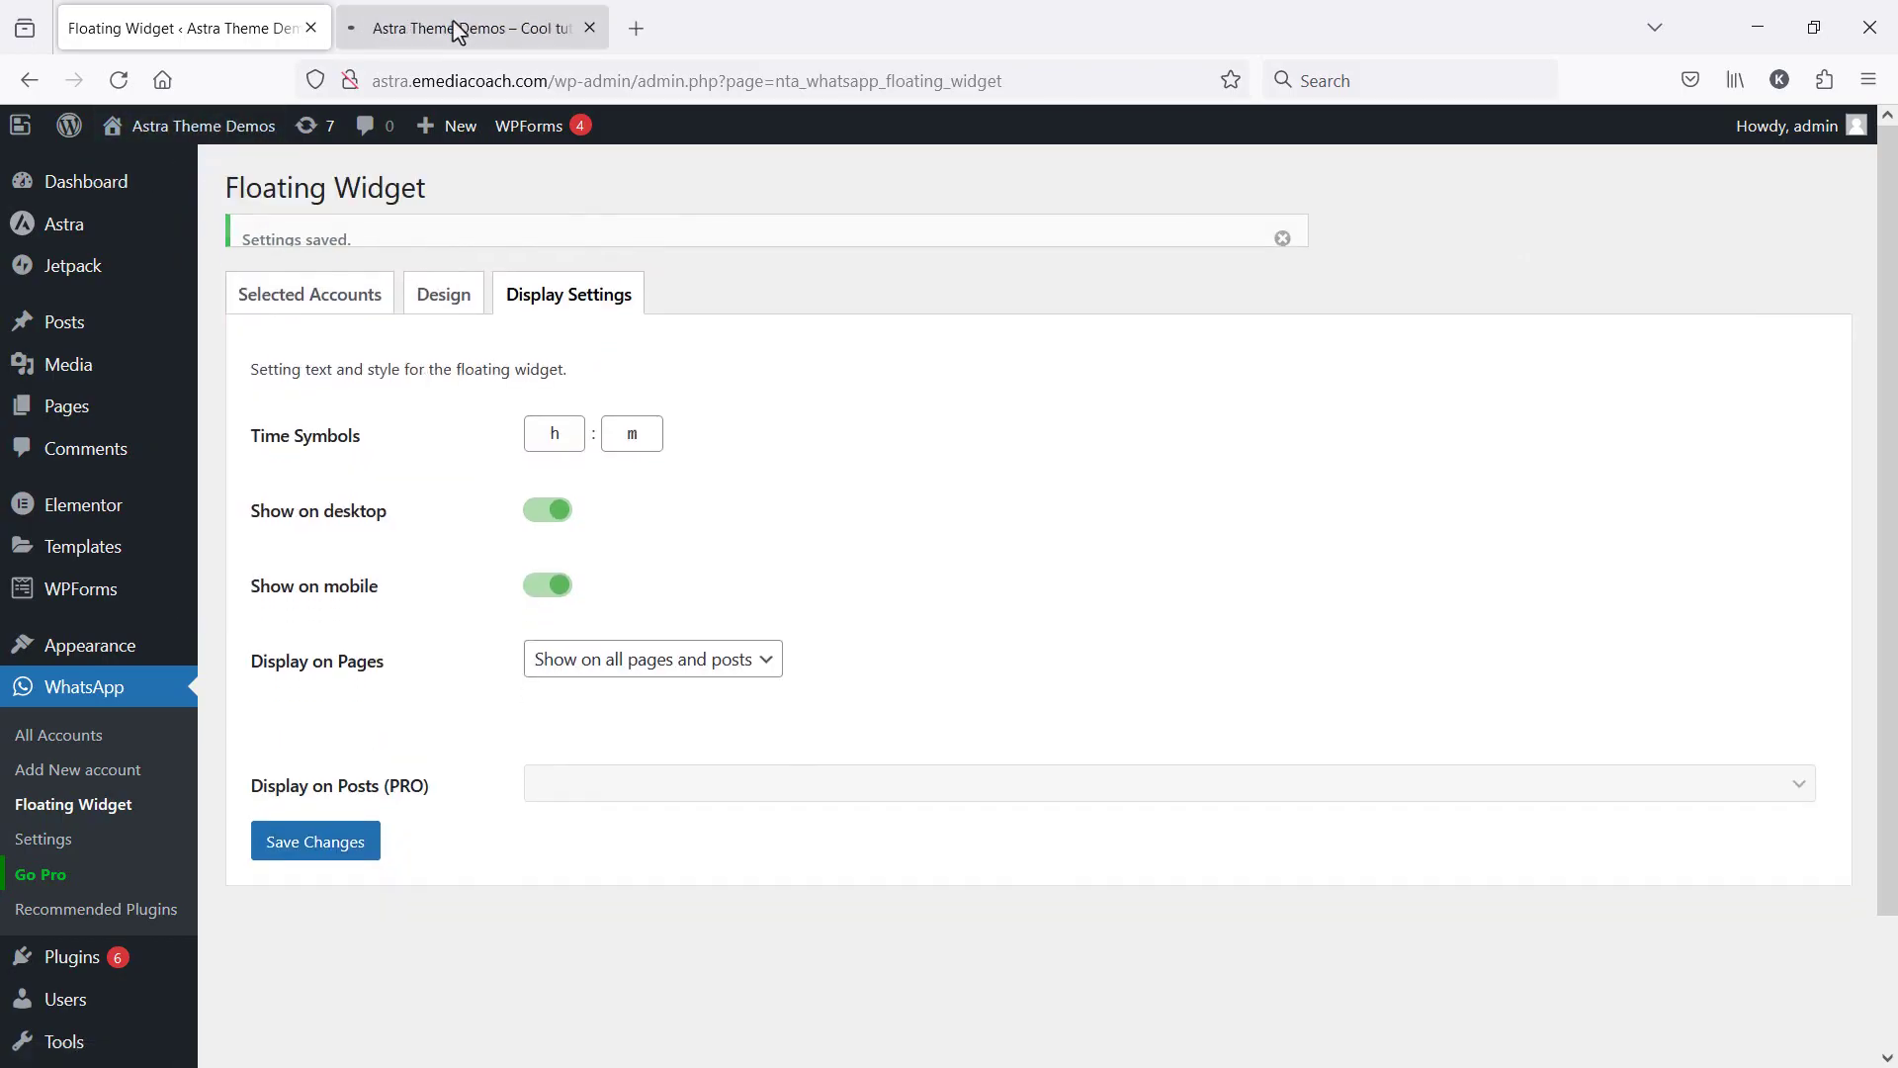
pyautogui.click(457, 28)
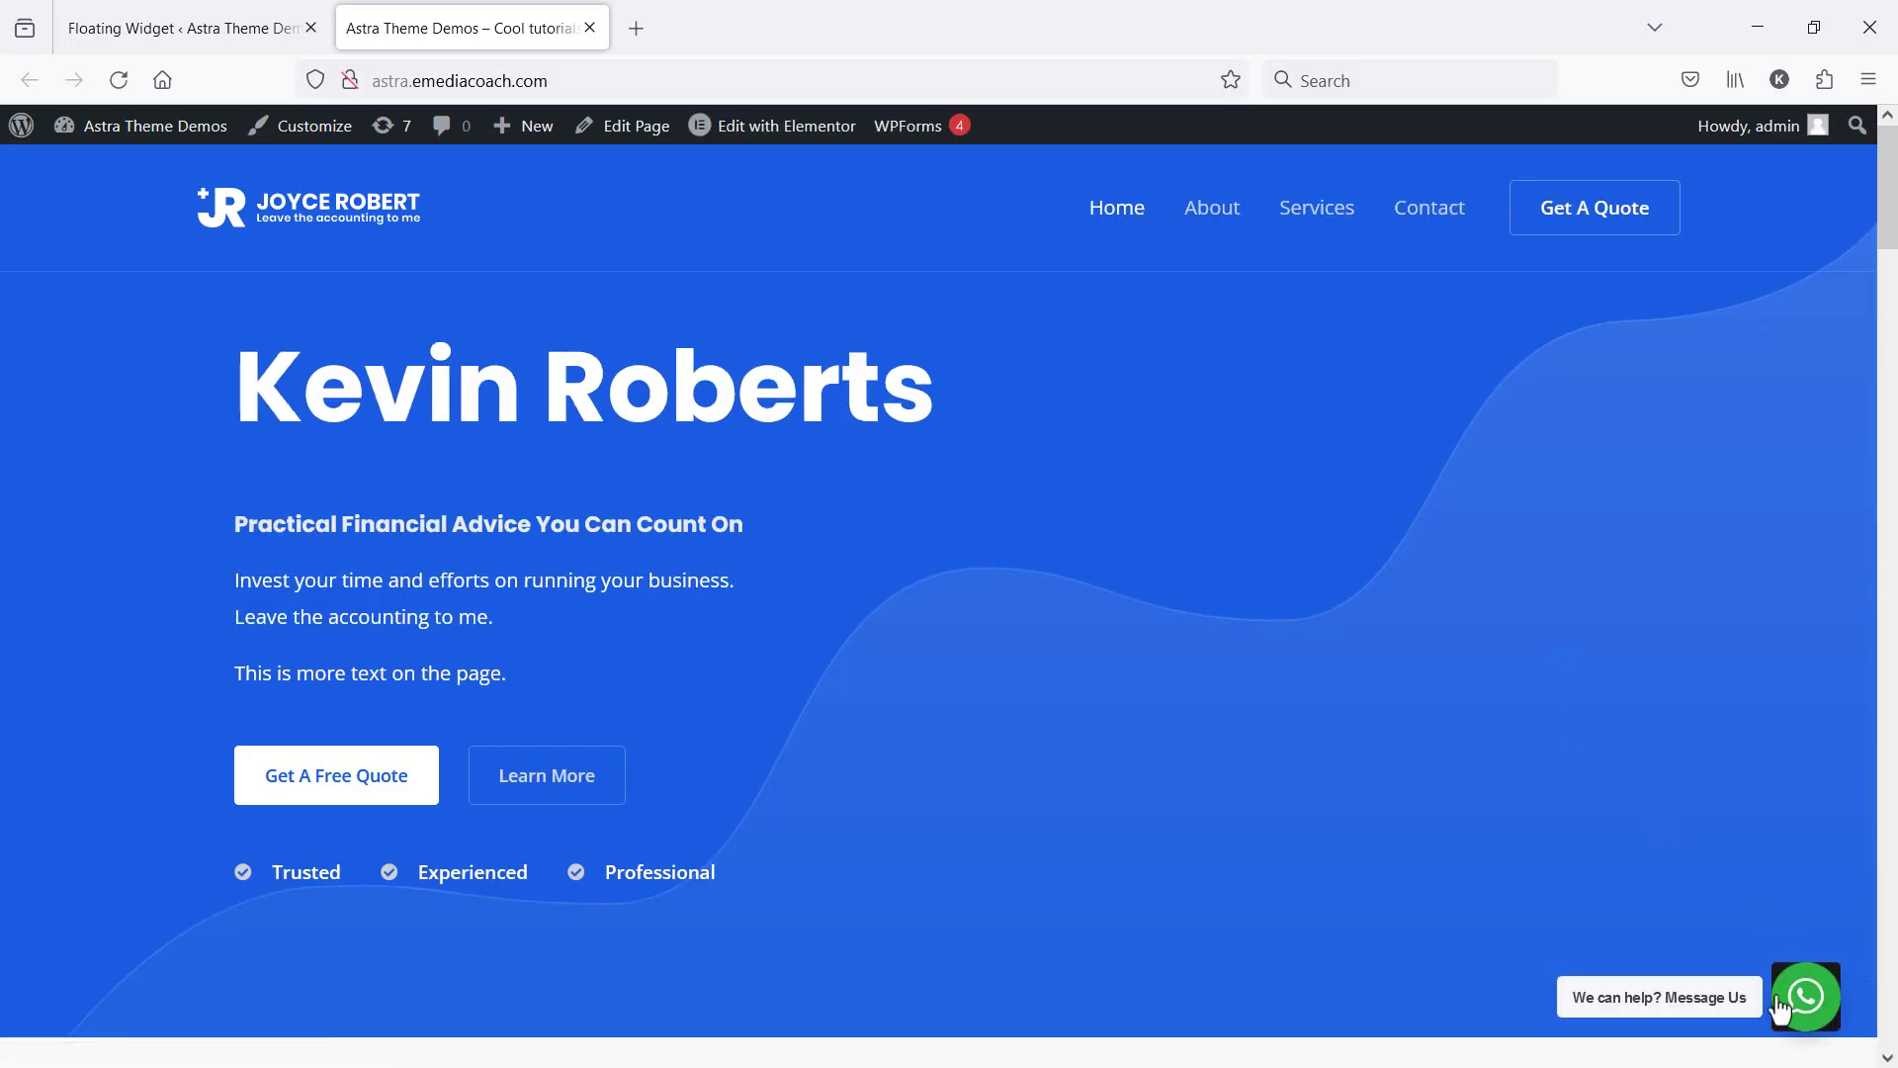
# Step: Preview the site at mobile size (Ctrl+Shift+M) with the 'We can help? Message Us' widget visible
pyautogui.hotkey('ctrl', 'shift', 'm')
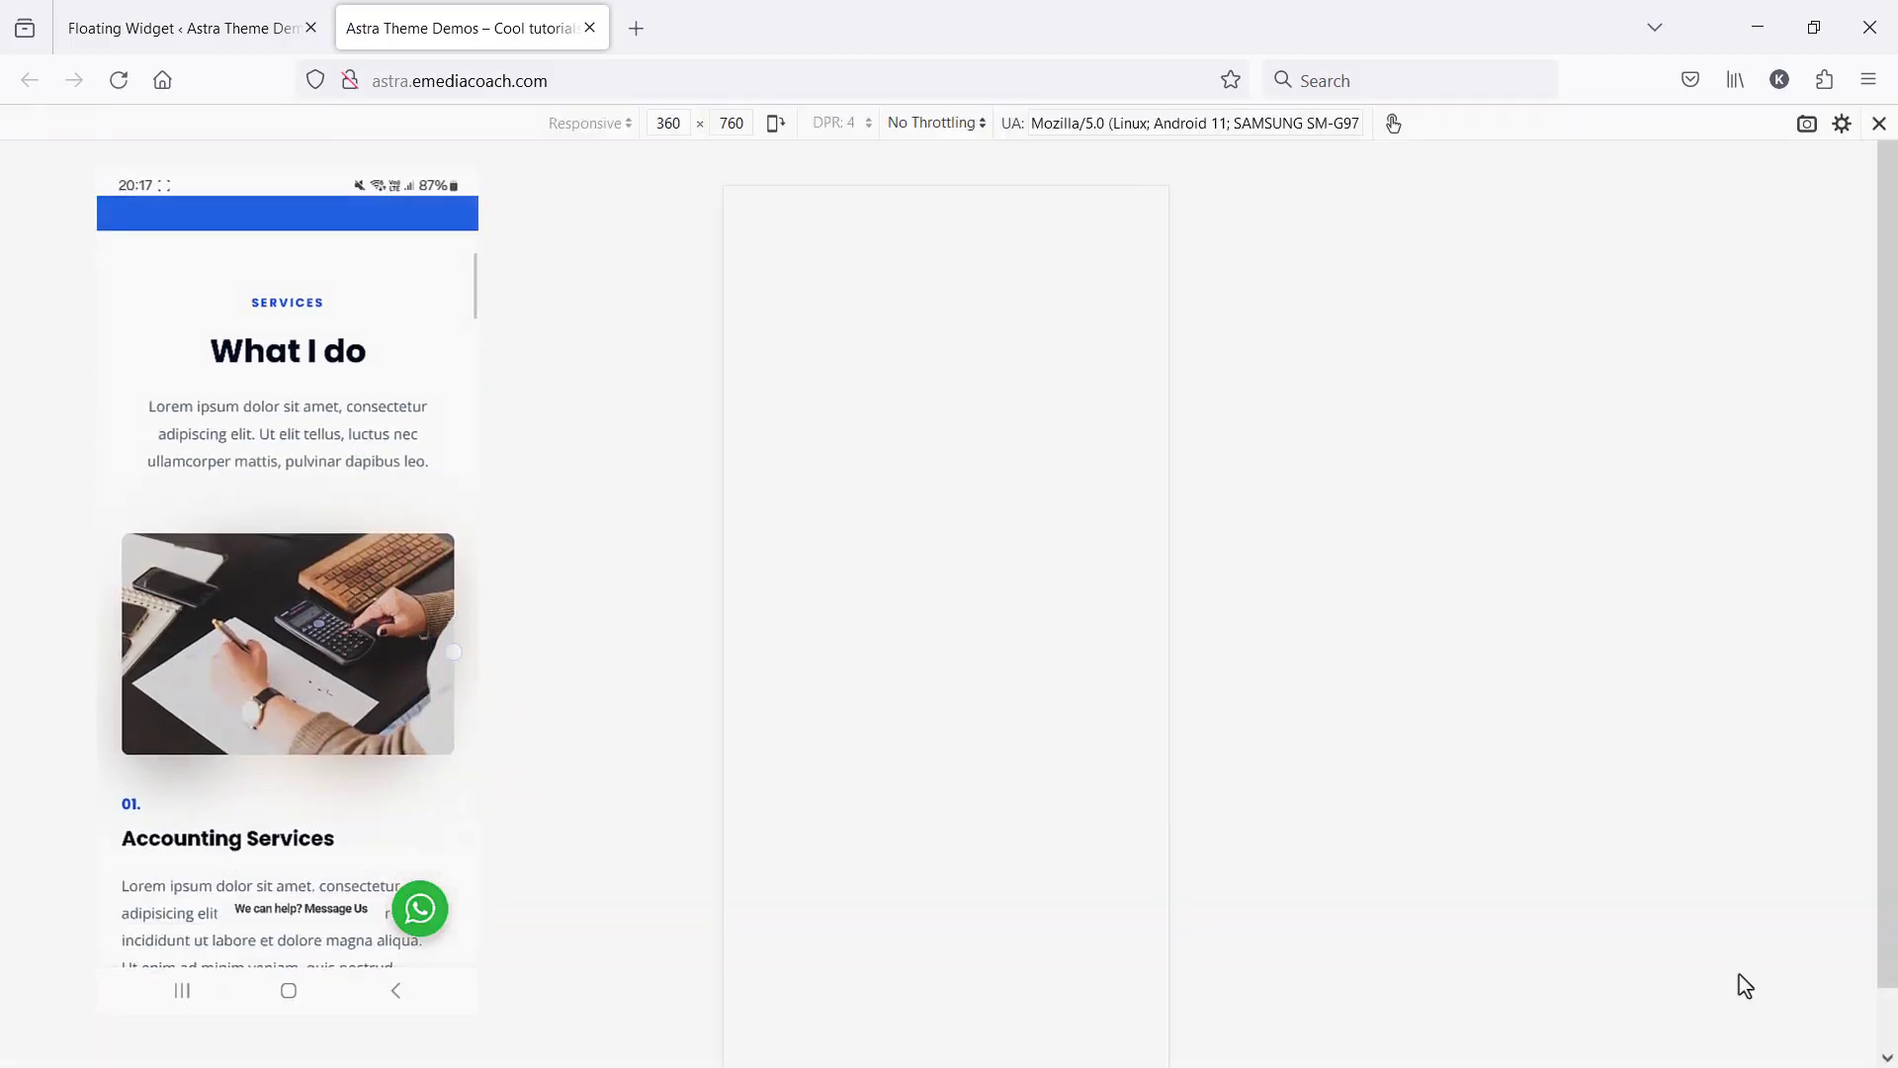
pyautogui.scroll(-4, 1002, 680)
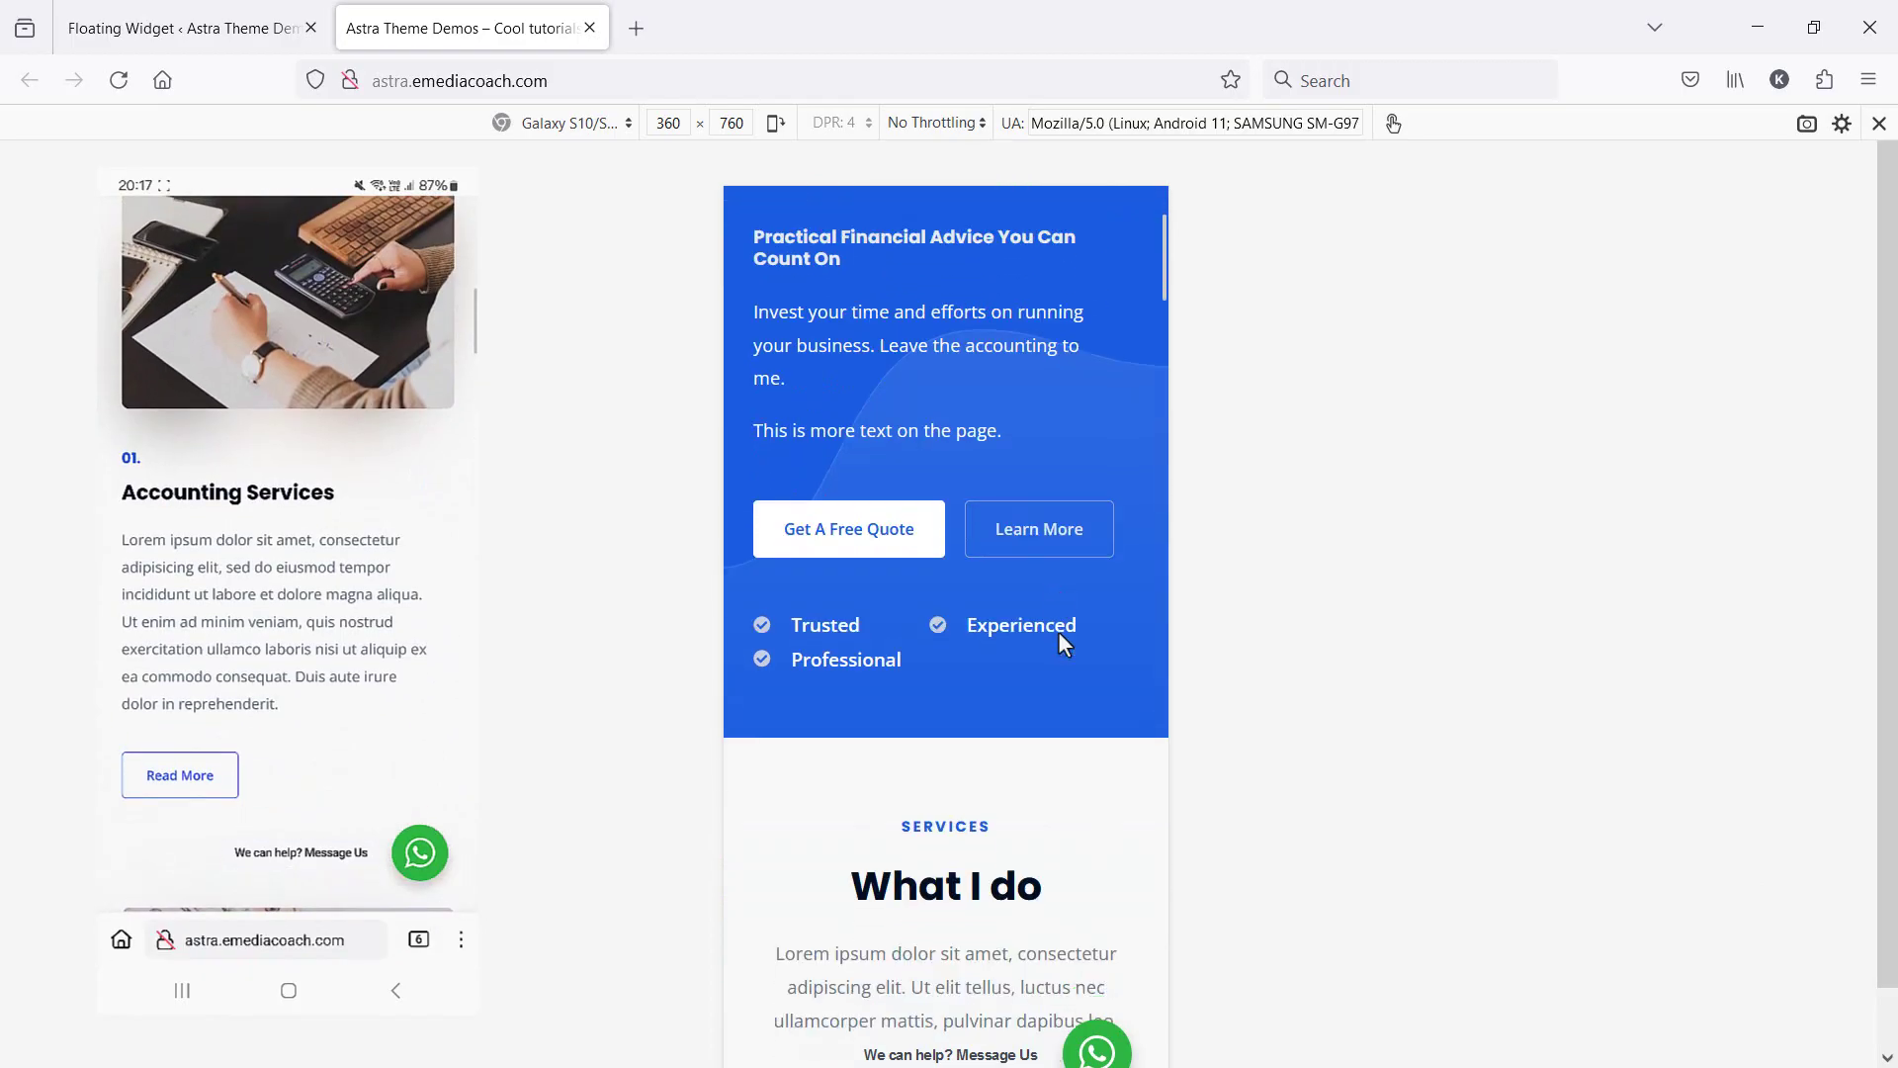
pyautogui.scroll(-1, 1218, 902)
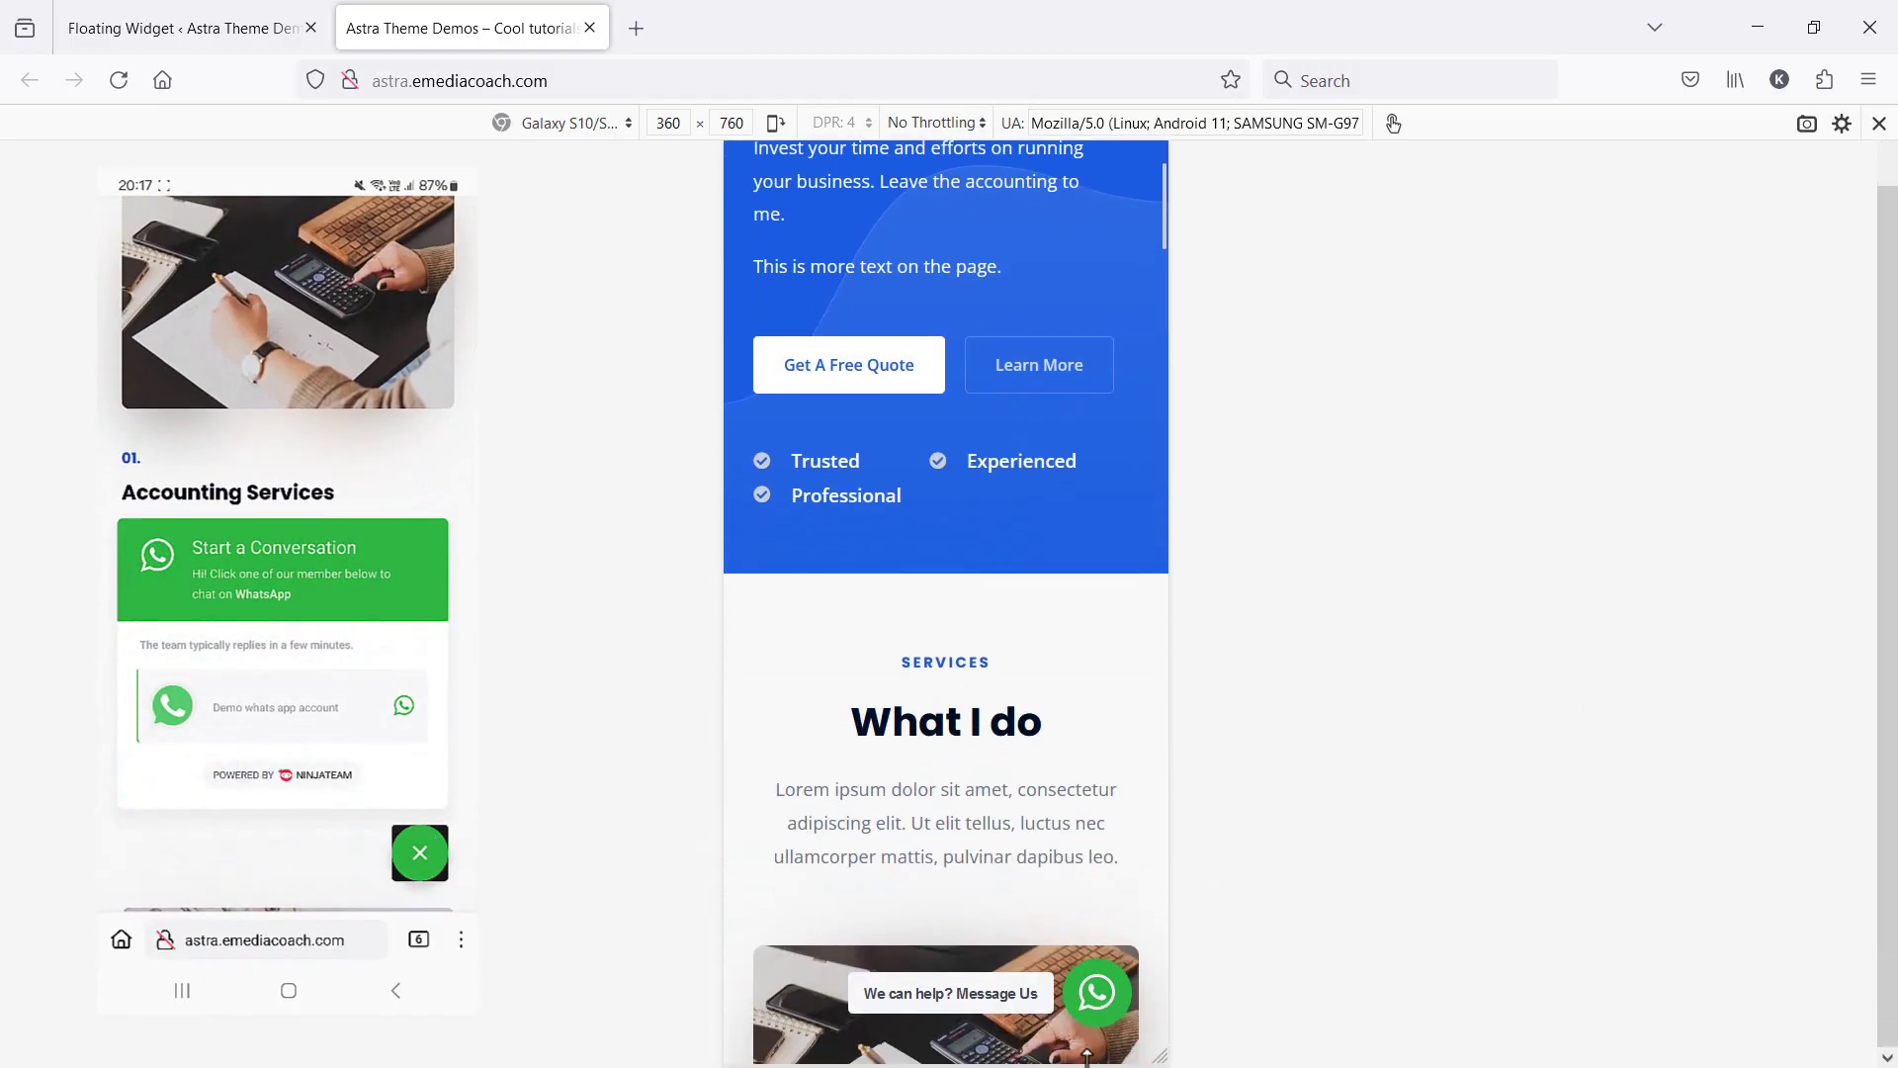
pyautogui.moveTo(1163, 1059); pyautogui.dragTo(1183, 1028)
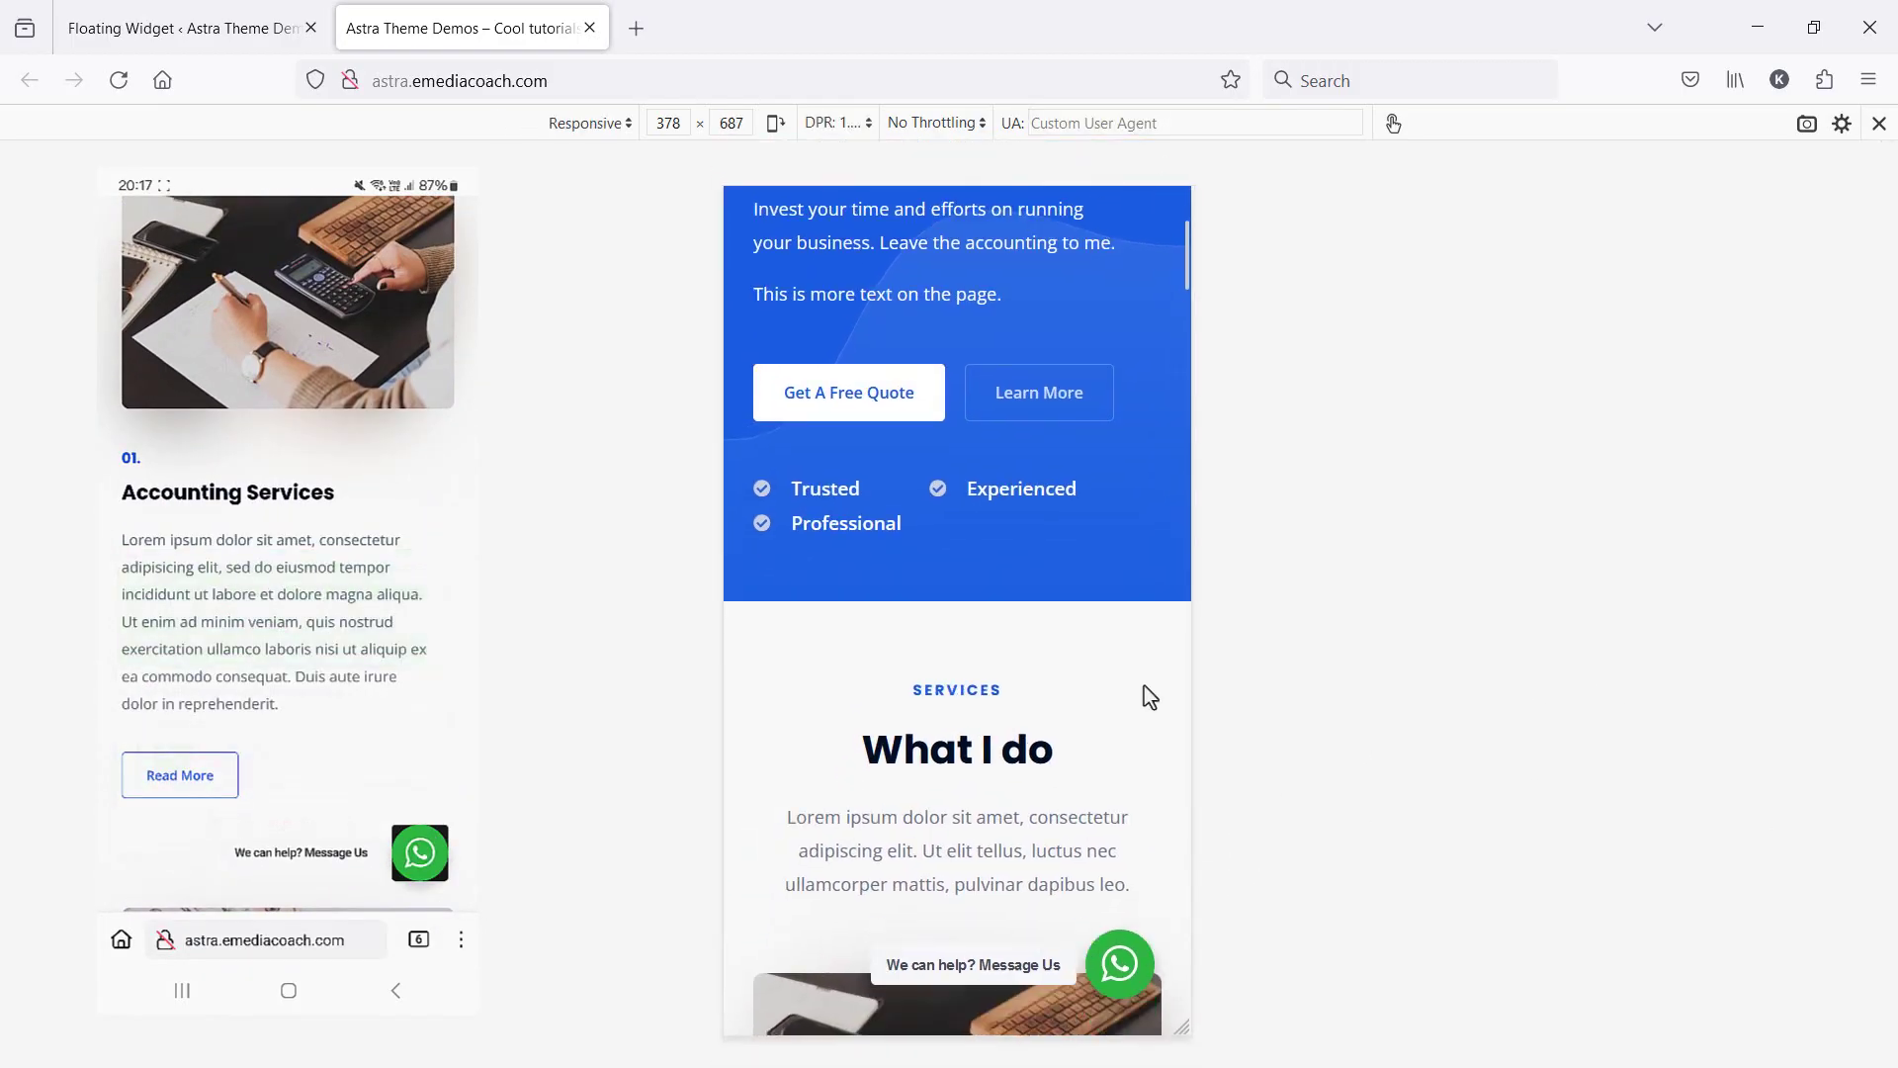
pyautogui.scroll(-2, 1137, 752)
pyautogui.scroll(6, 1129, 788)
pyautogui.scroll(-4, 1133, 907)
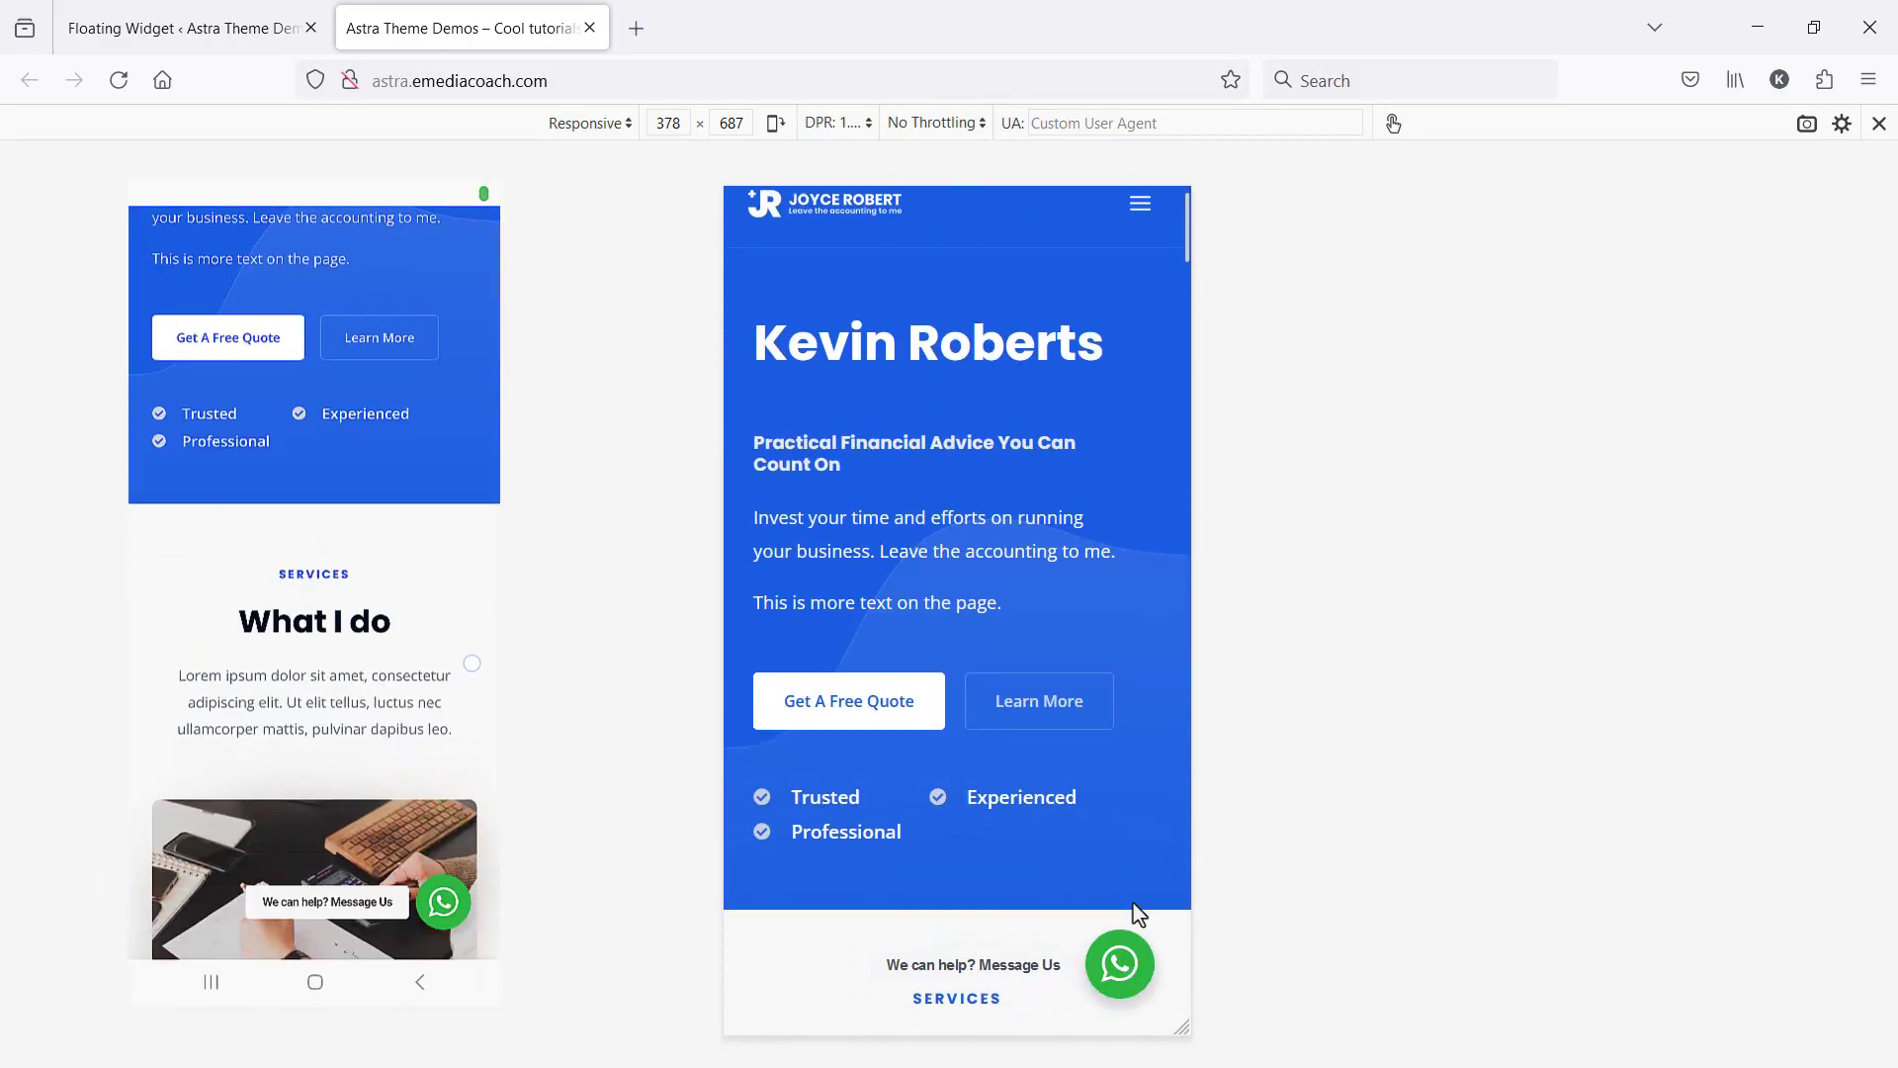
pyautogui.scroll(4, 1133, 908)
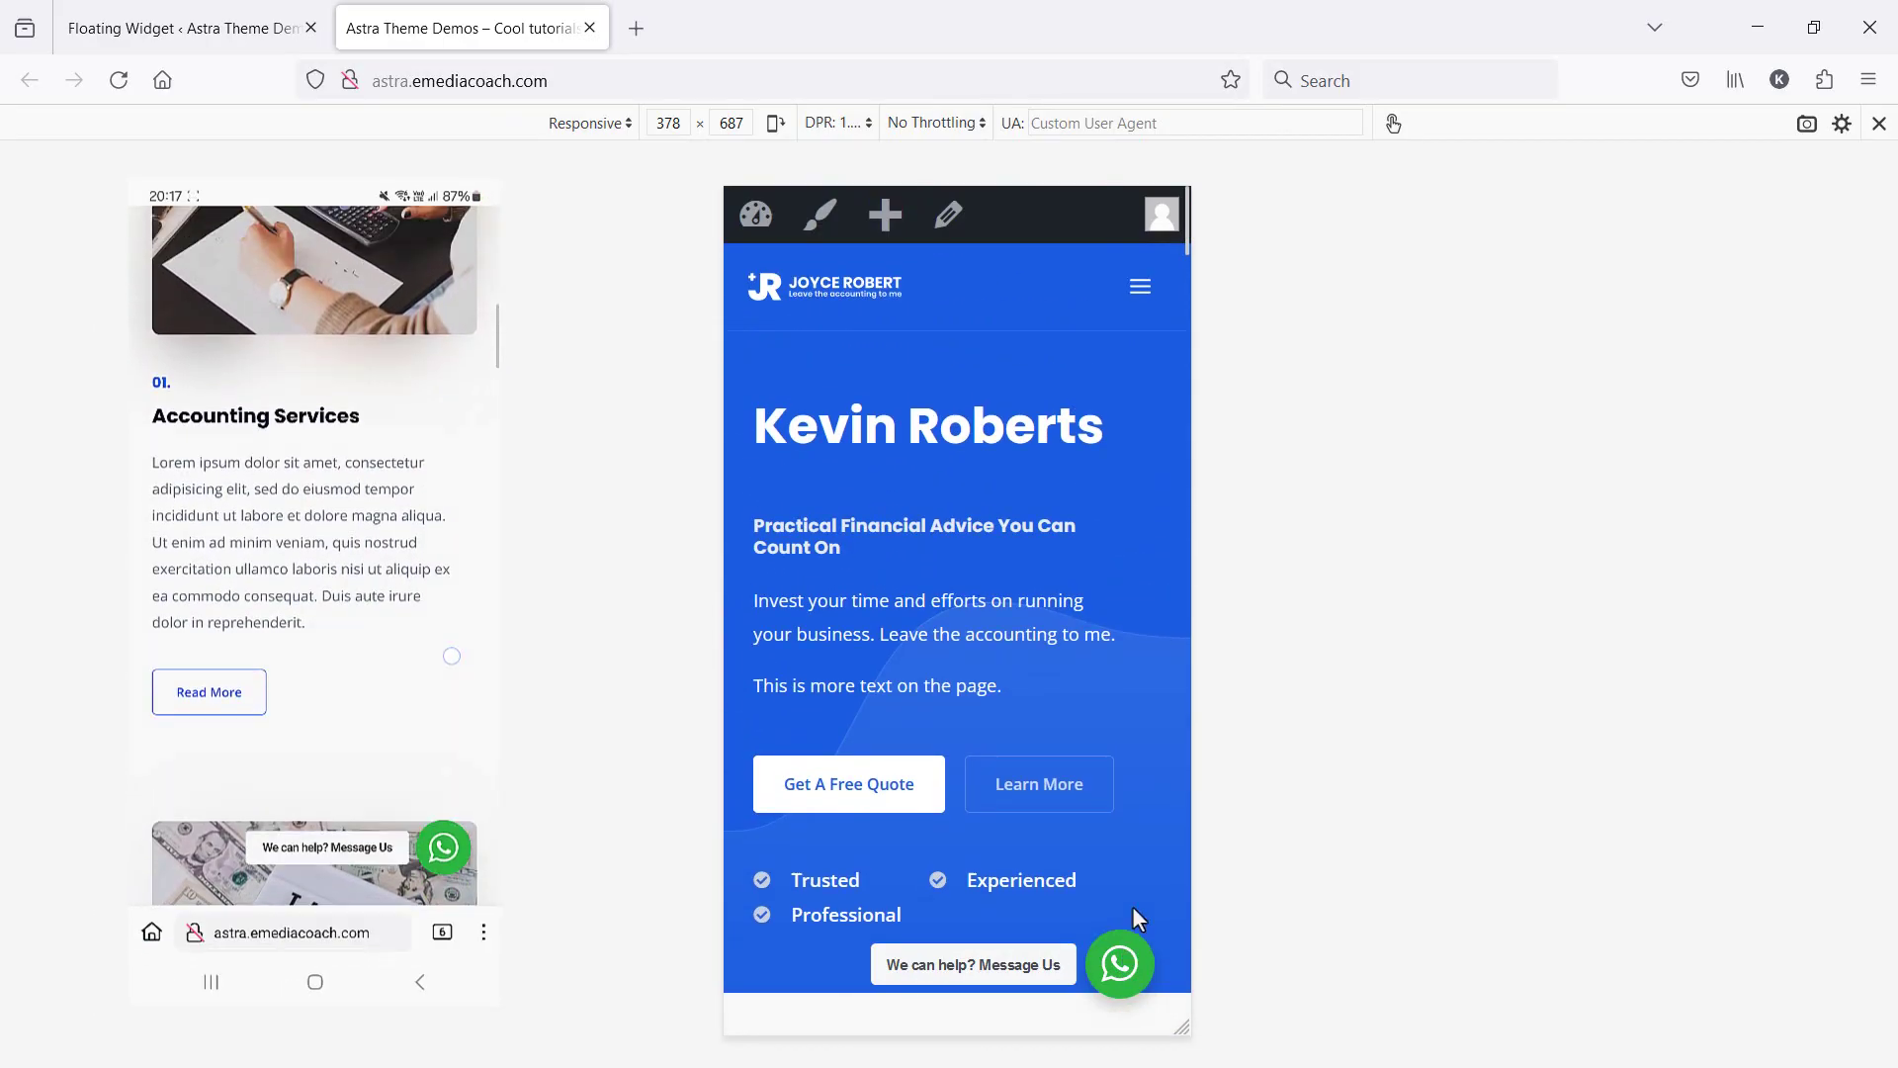